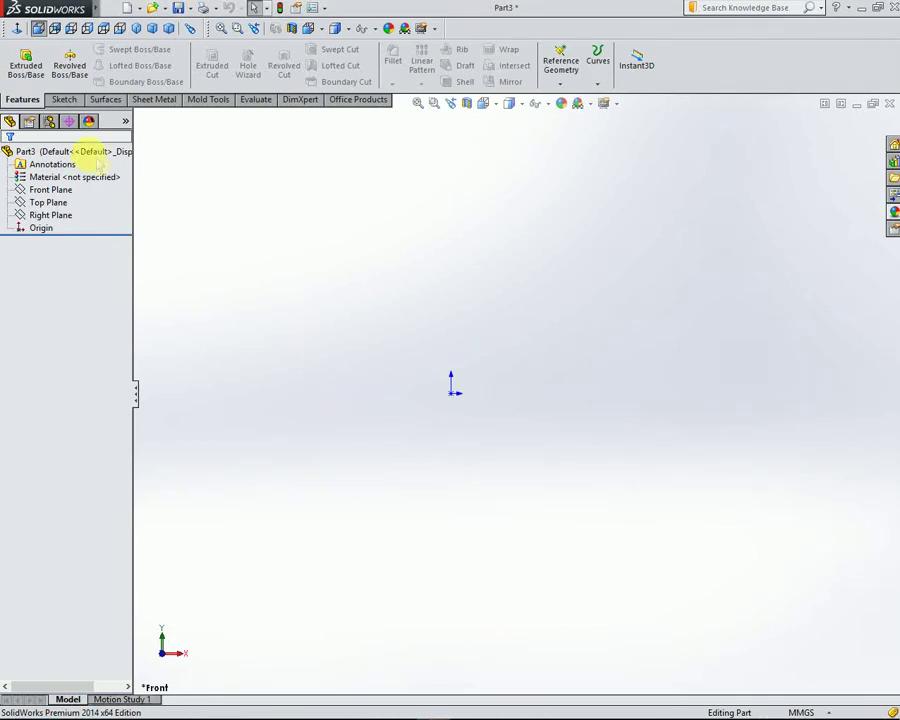
Start a sketch on the Front Plane and draw a center rectangle on the origin
left_click(55, 189)
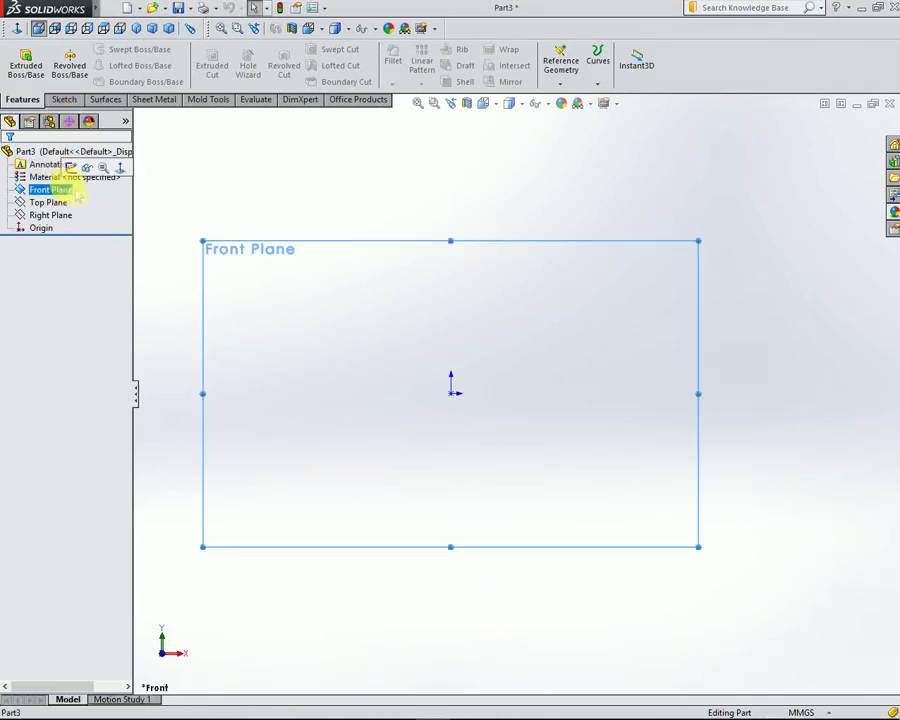
left_click(70, 167)
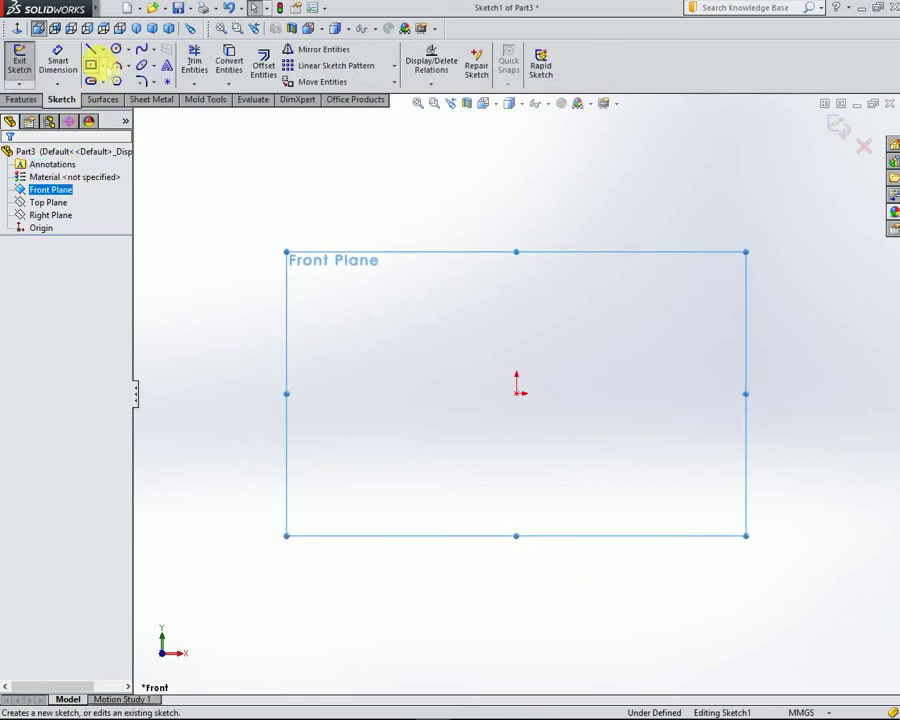
left_click(92, 66)
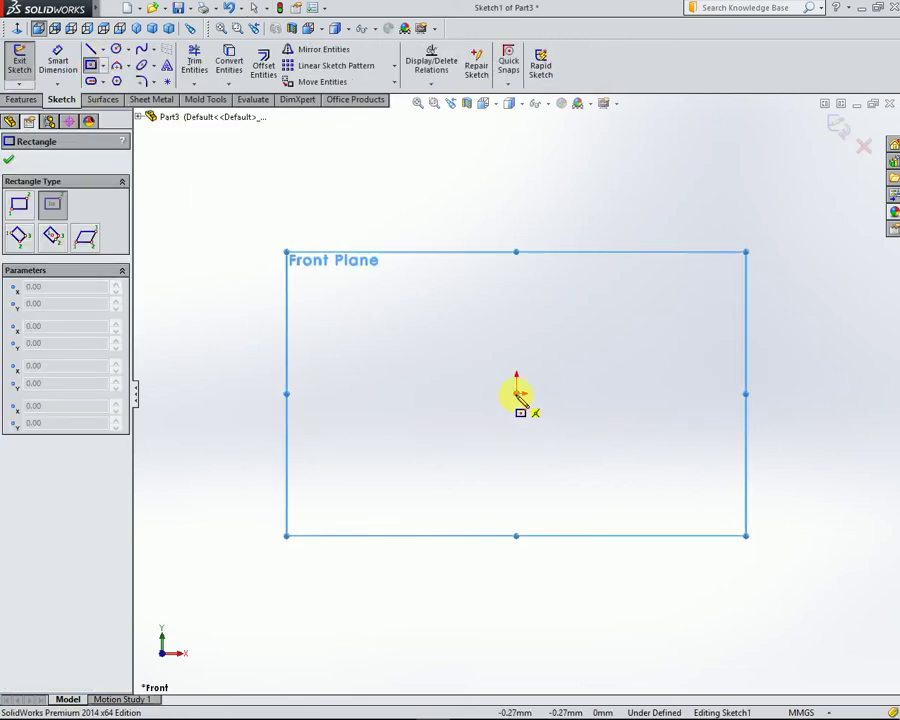
left_click_drag(546, 410, 673, 533)
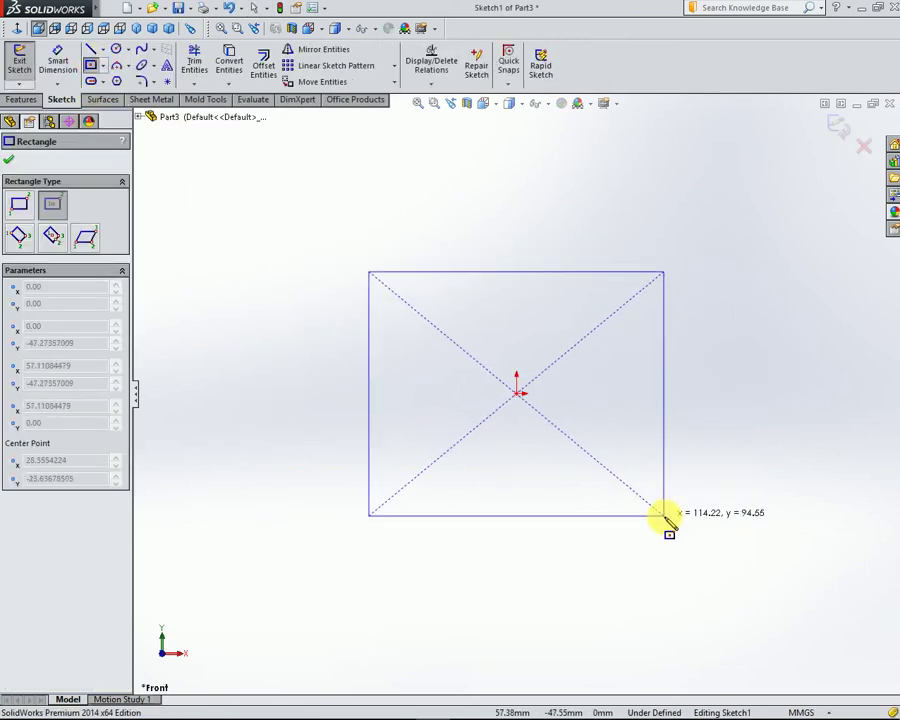
left_click(669, 521)
right_click(260, 217)
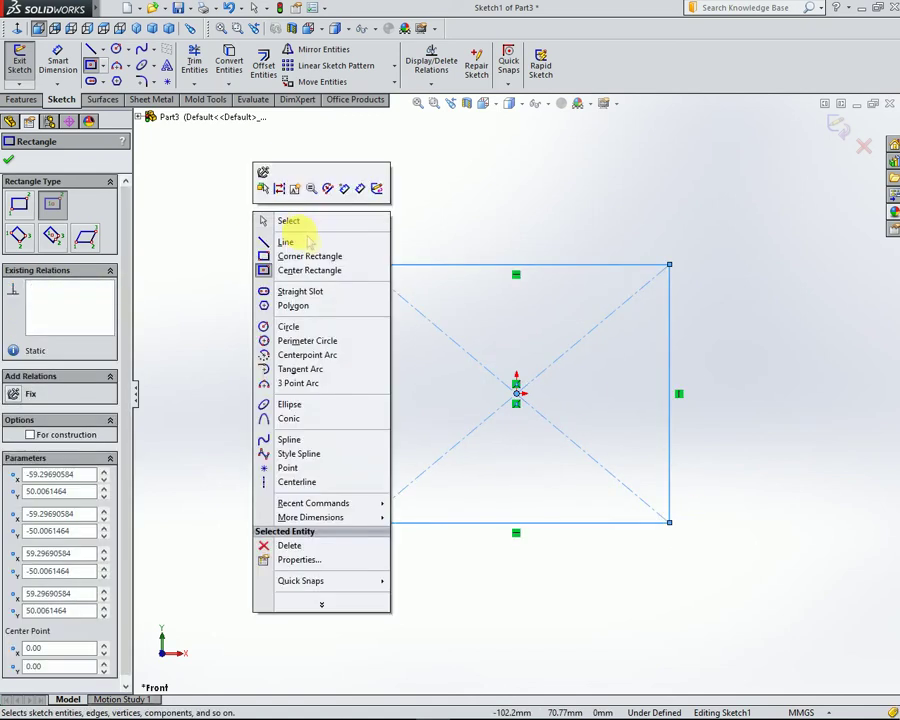
left_click(305, 222)
key("ctrl+1")
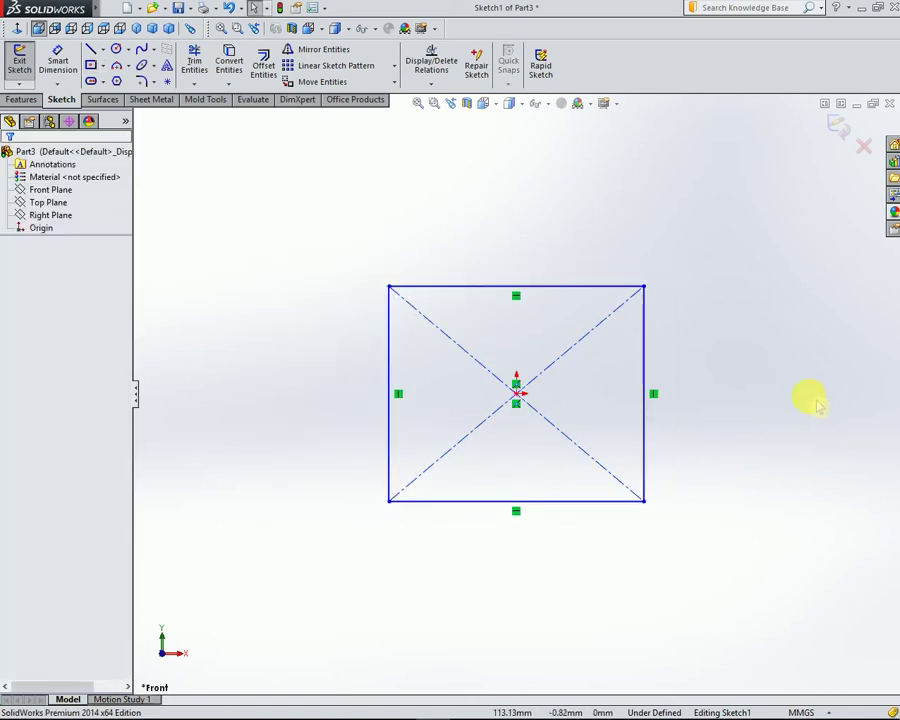
Dimension the rectangle to 30 mm wide by 30 mm tall and exit Sketch1
left_click(58, 60)
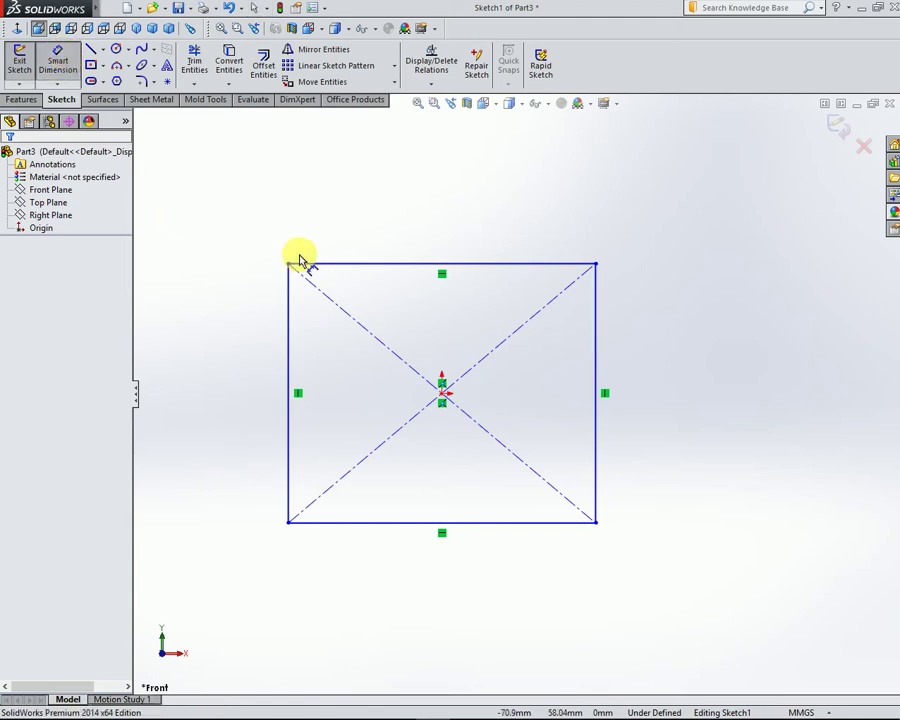
left_click(437, 266)
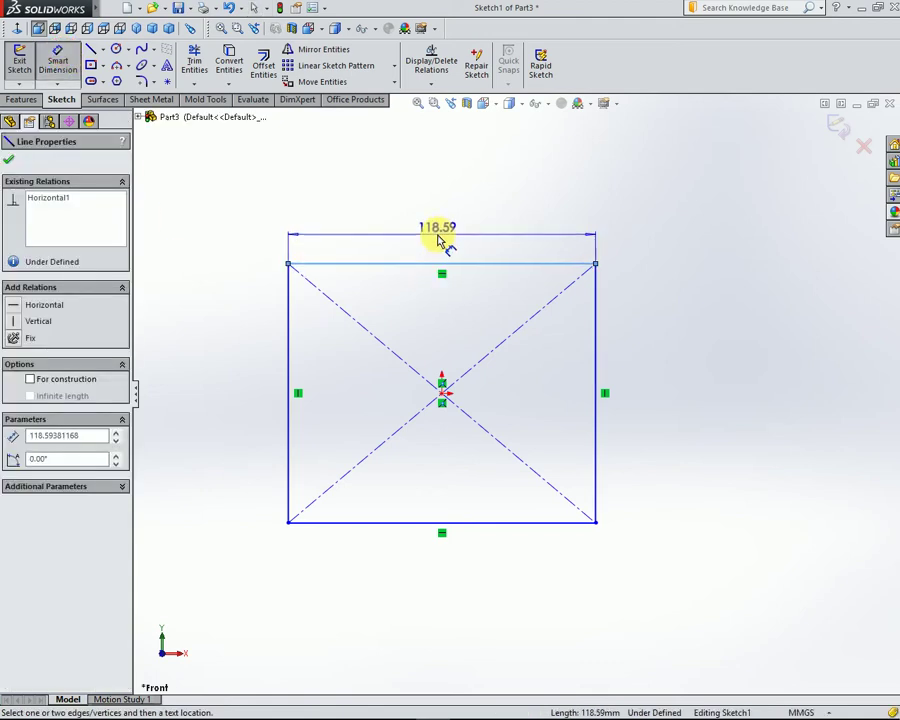
left_click(445, 243)
type("30")
key("Return")
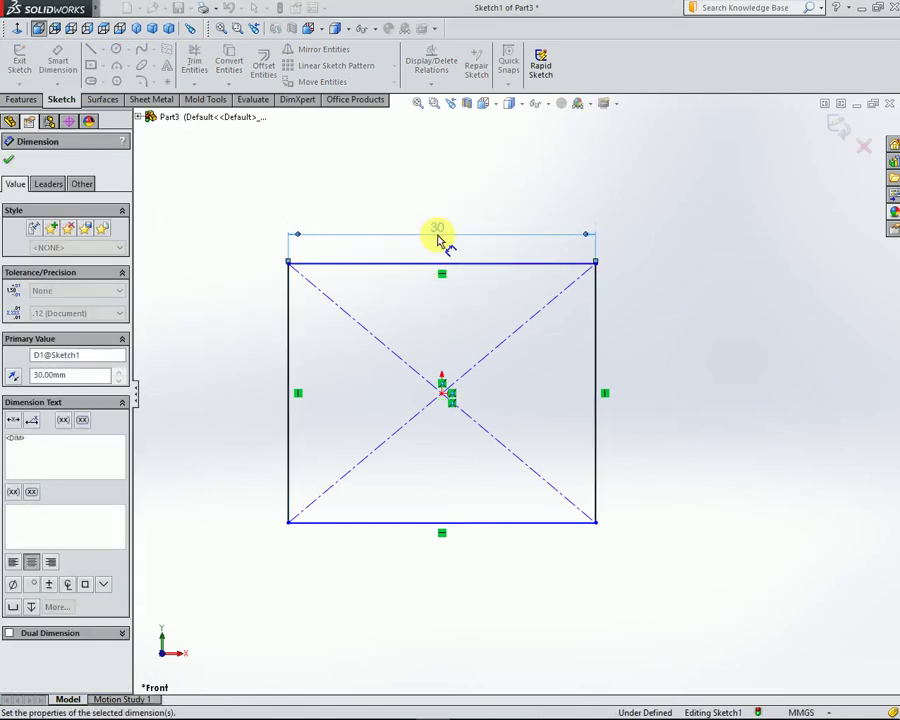
left_click(283, 375)
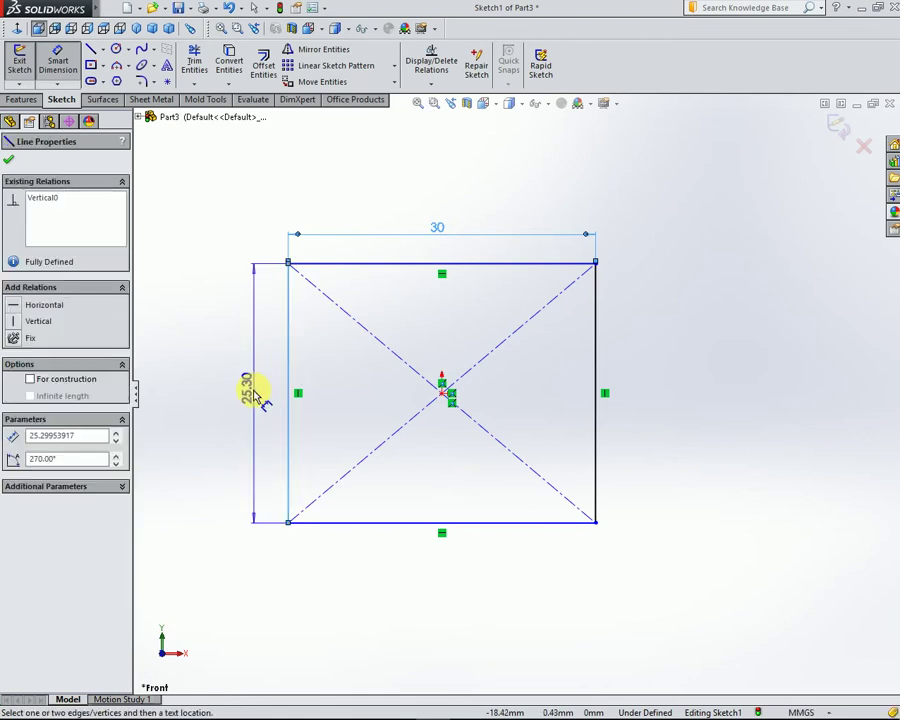
left_click(246, 390)
type("30")
key("Return")
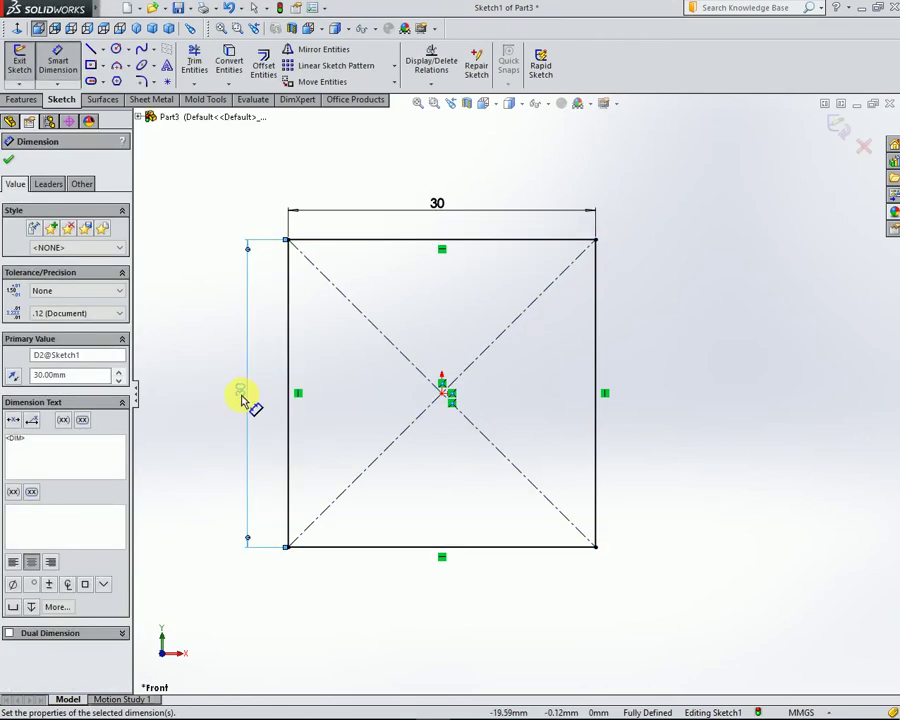
left_click(834, 128)
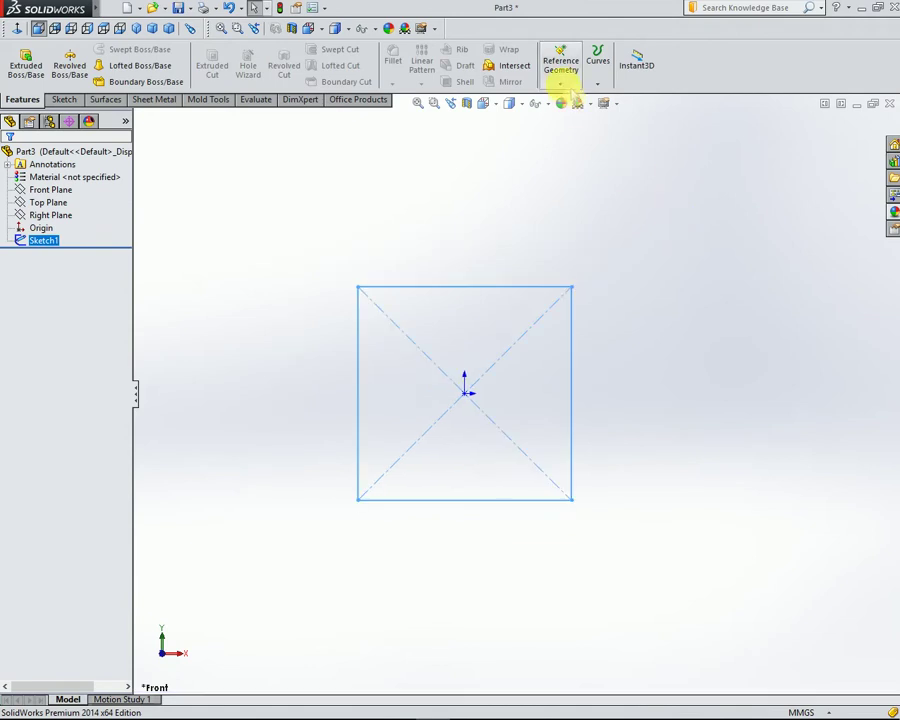
In isometric view, create a reference plane offset 220 mm from the Front Plane
left_click(136, 27)
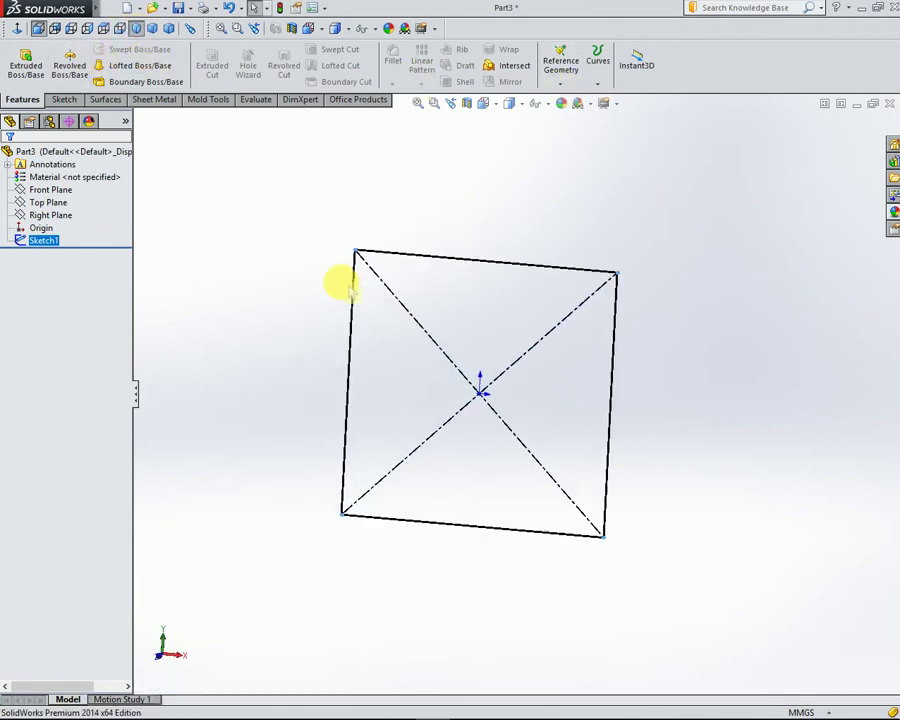
left_click(560, 84)
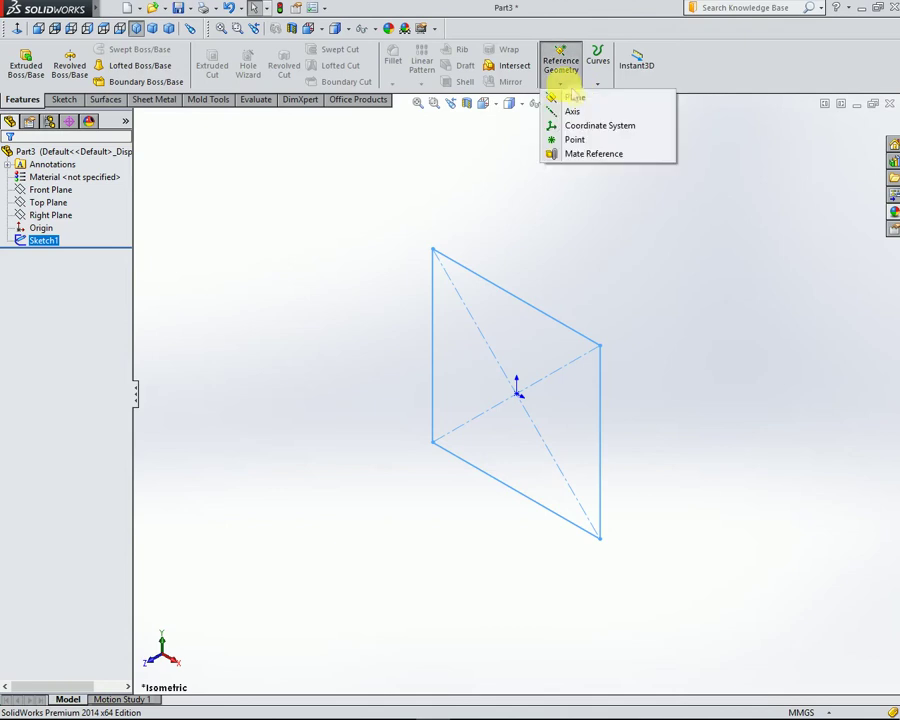
left_click(560, 94)
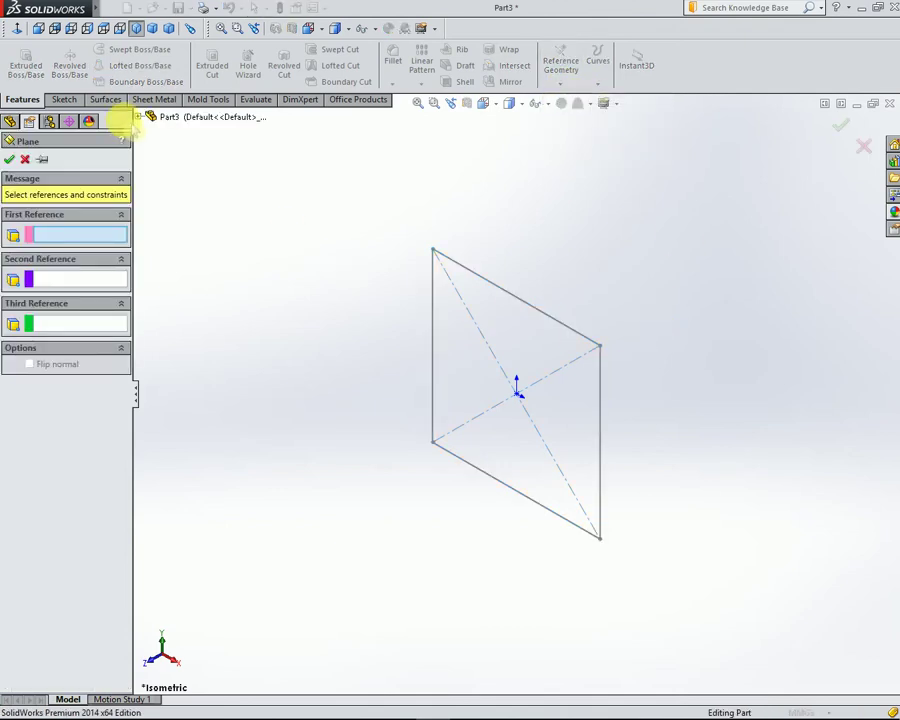
left_click(142, 117)
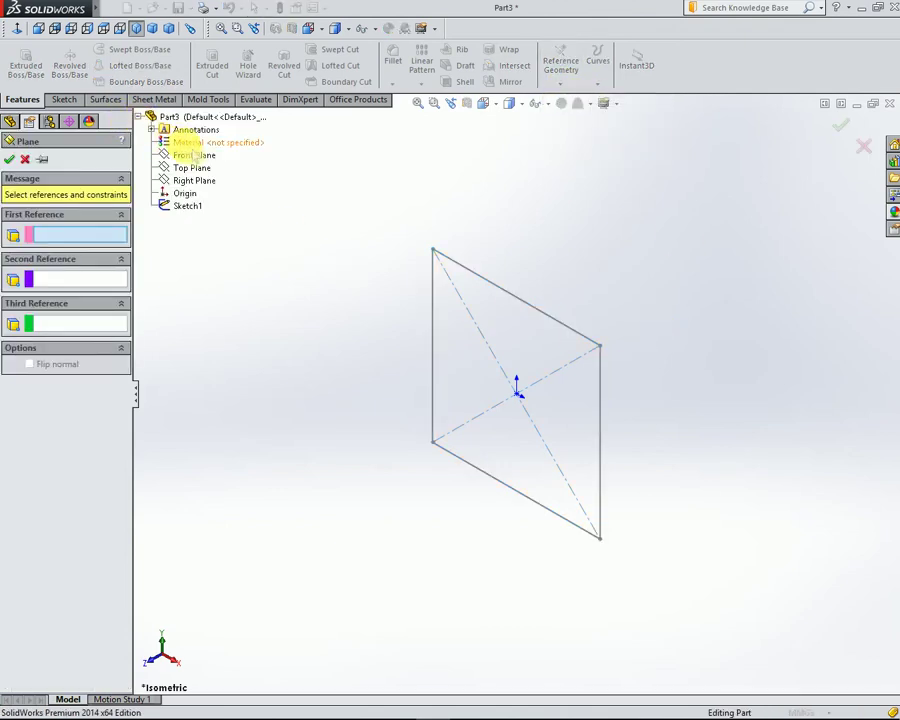
left_click(192, 155)
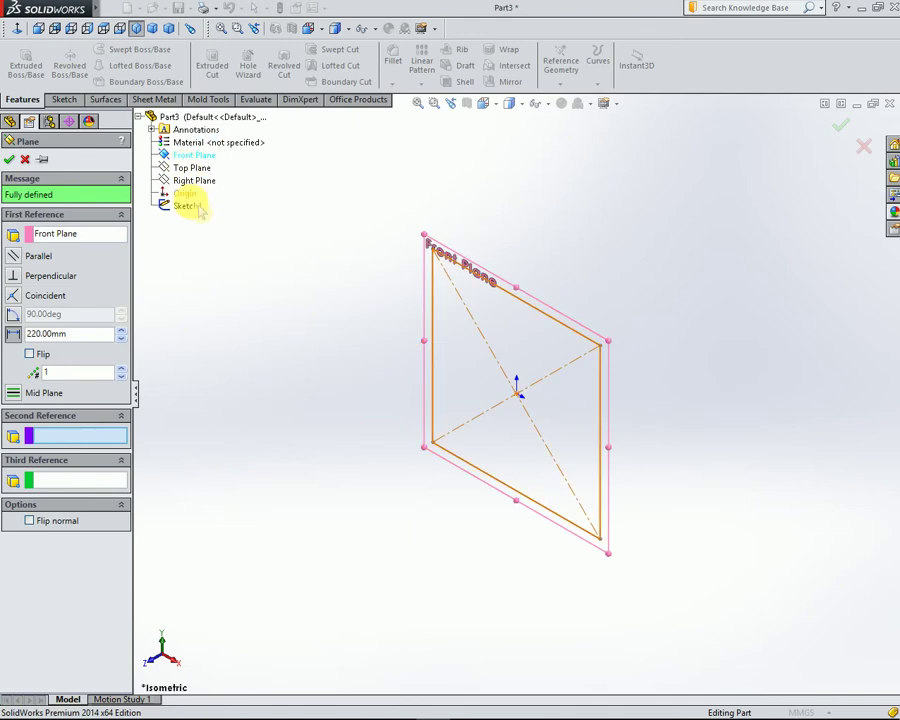
left_click(80, 338)
type("20")
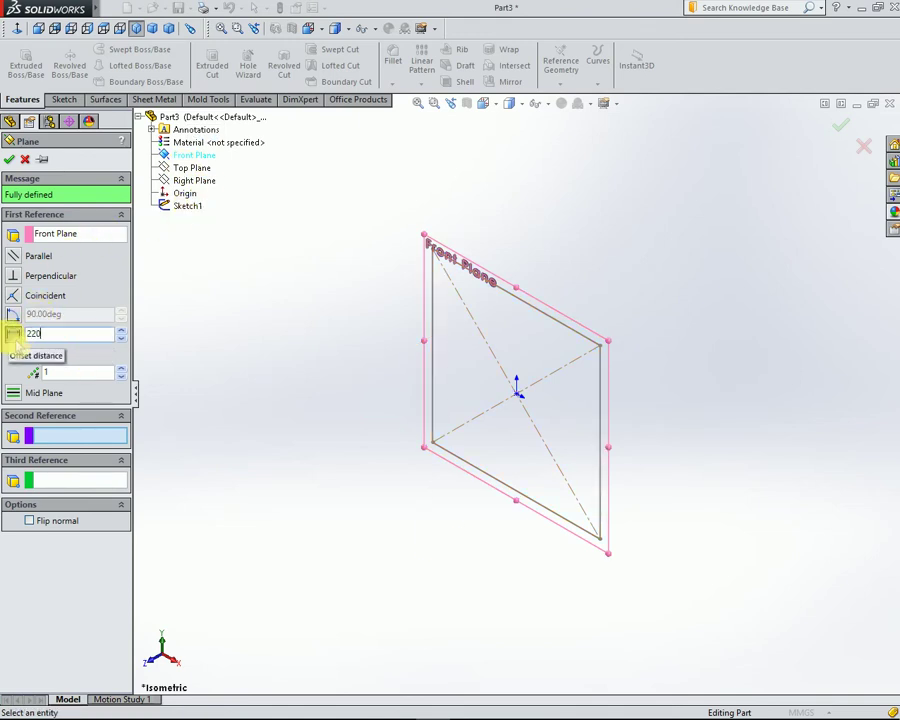
Confirm Plane4 at 220 mm and discard an accidental empty sketch on it
left_click(9, 159)
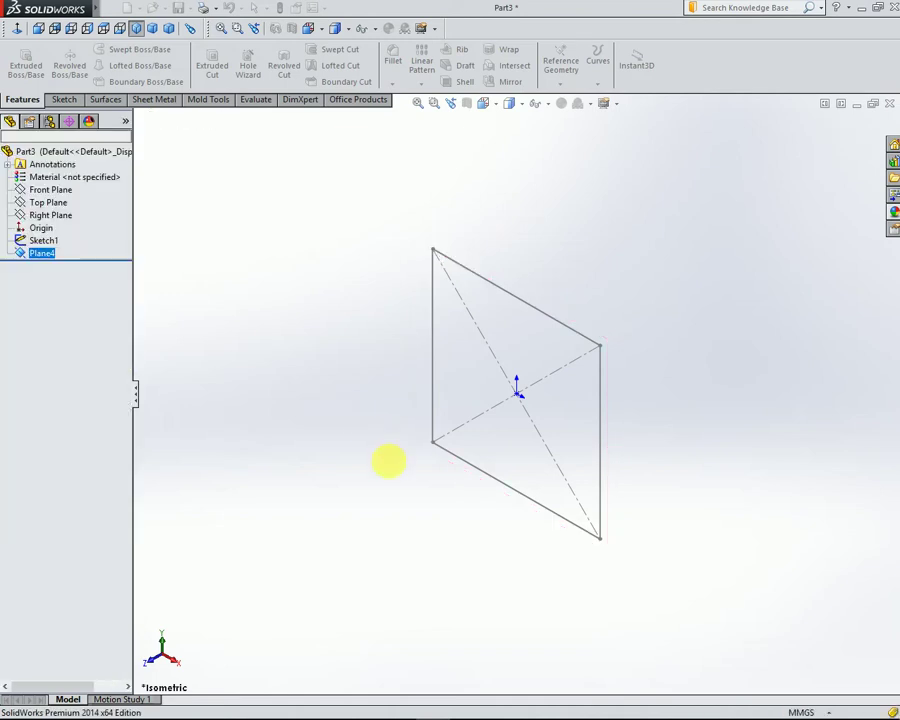
scroll(389, 465, "up", 3)
scroll(390, 478, "up", 2)
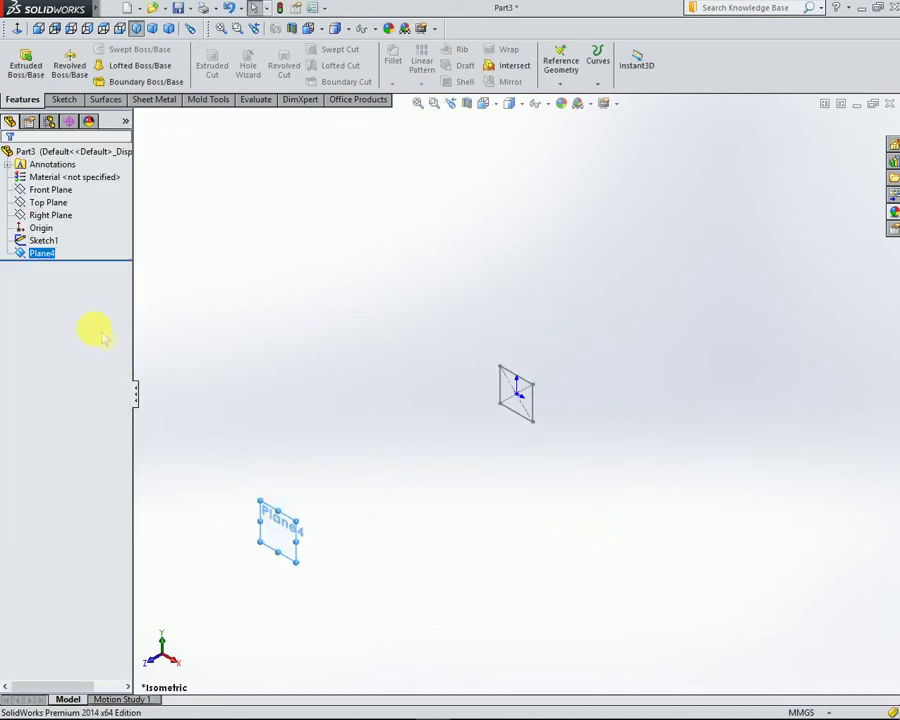
right_click(42, 256)
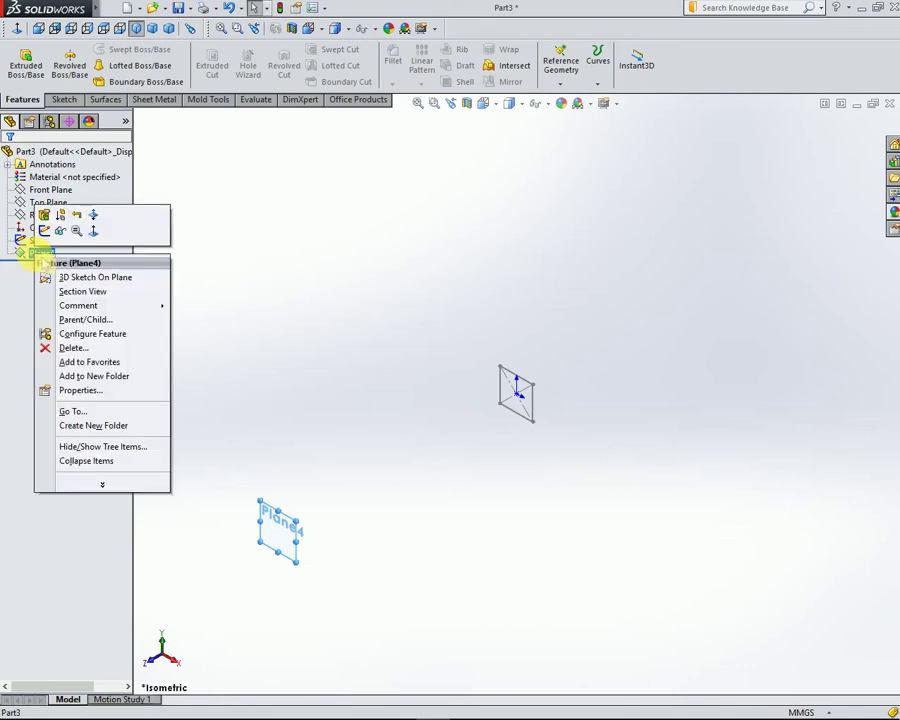
left_click(44, 230)
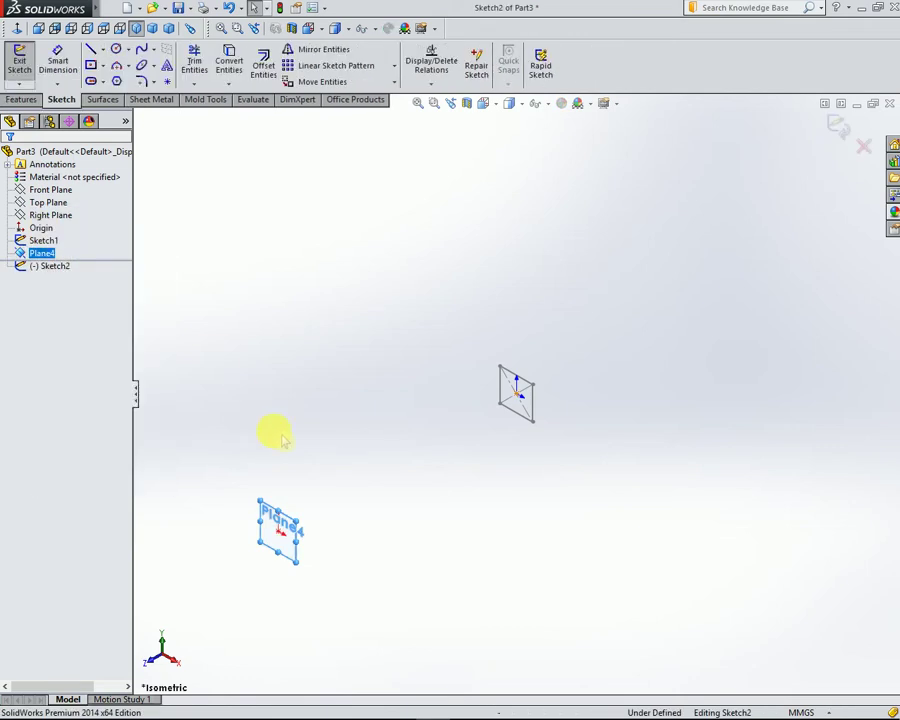
right_click(56, 258)
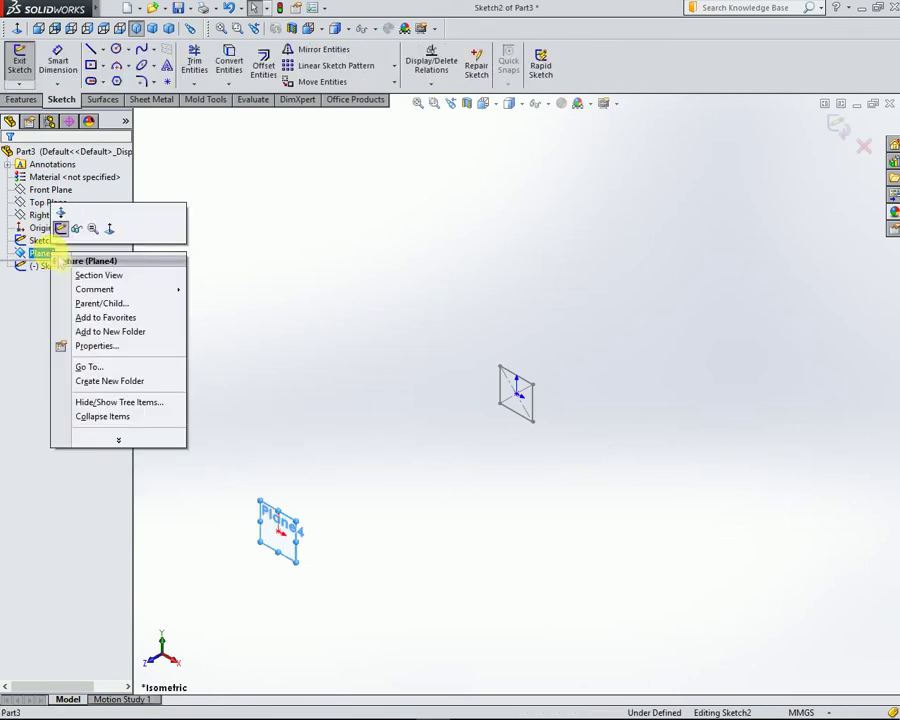
left_click(60, 224)
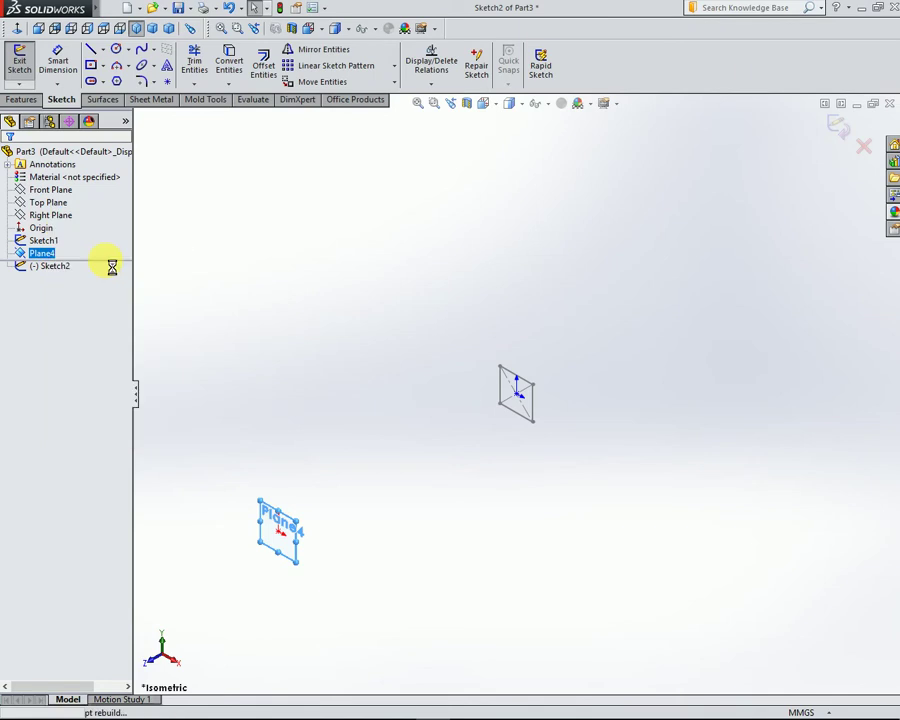
Edit Plane4 and flip it to the opposite side of the Front Plane
left_click(298, 525)
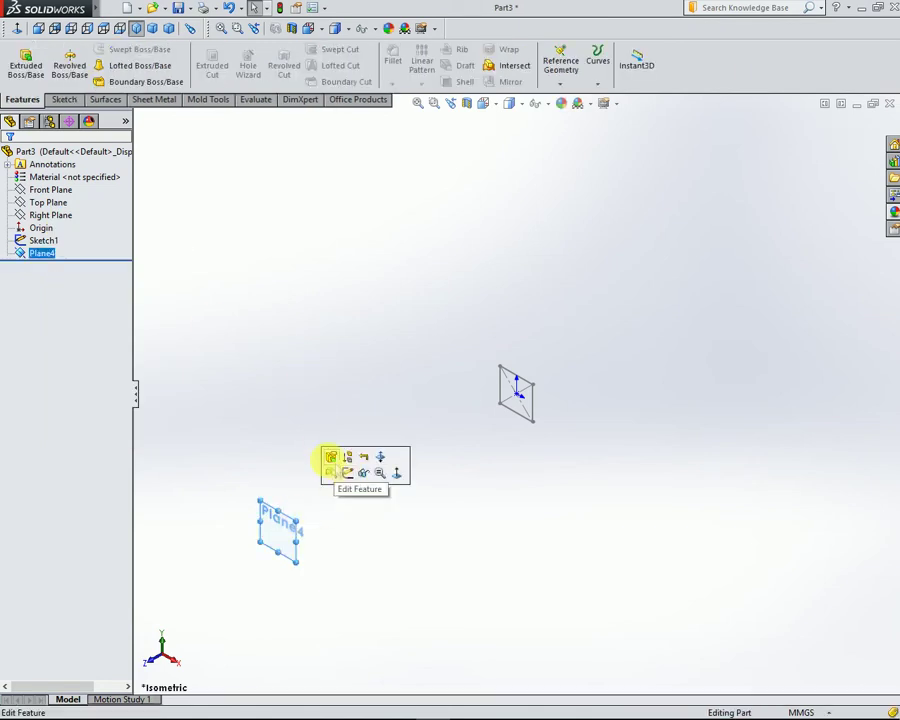
left_click(330, 457)
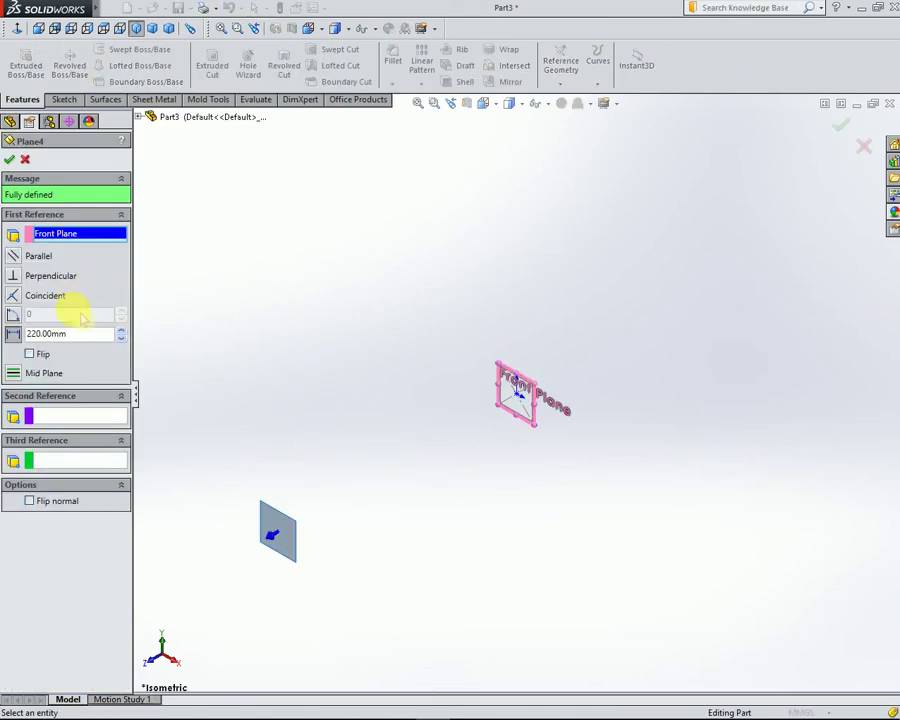
left_click(30, 354)
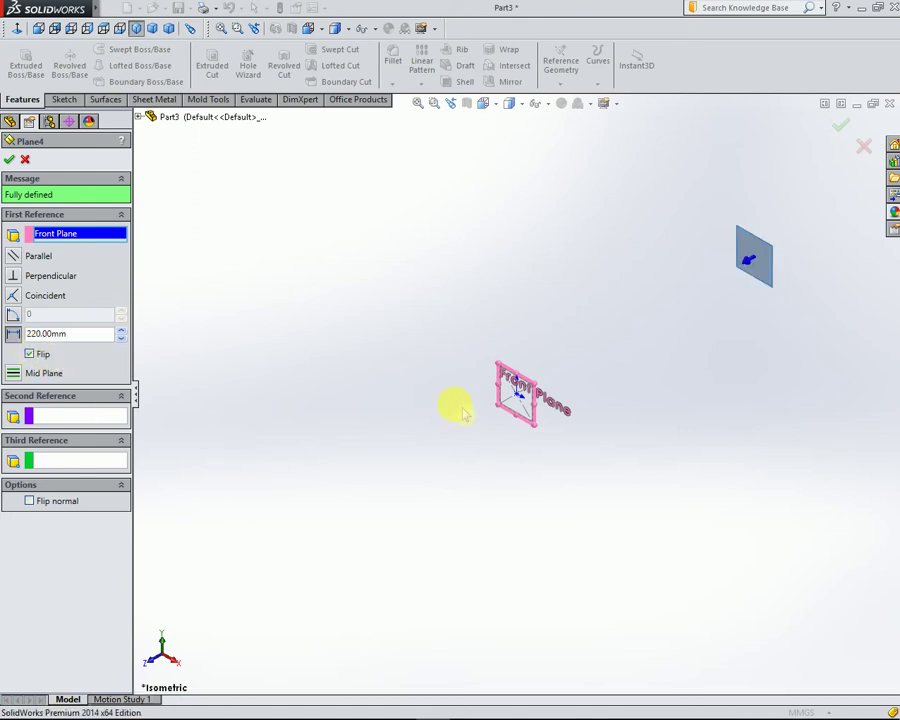
left_click(840, 127)
scroll(790, 255, "down", 3)
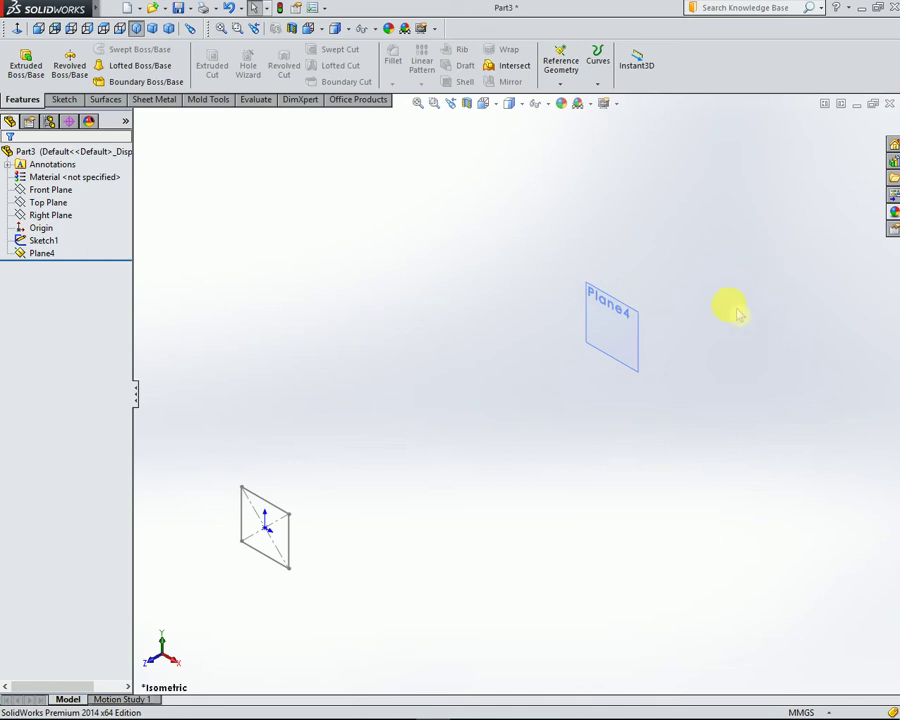
Sketch on Plane4 viewed face-on and draw a center rectangle at the origin
right_click(614, 304)
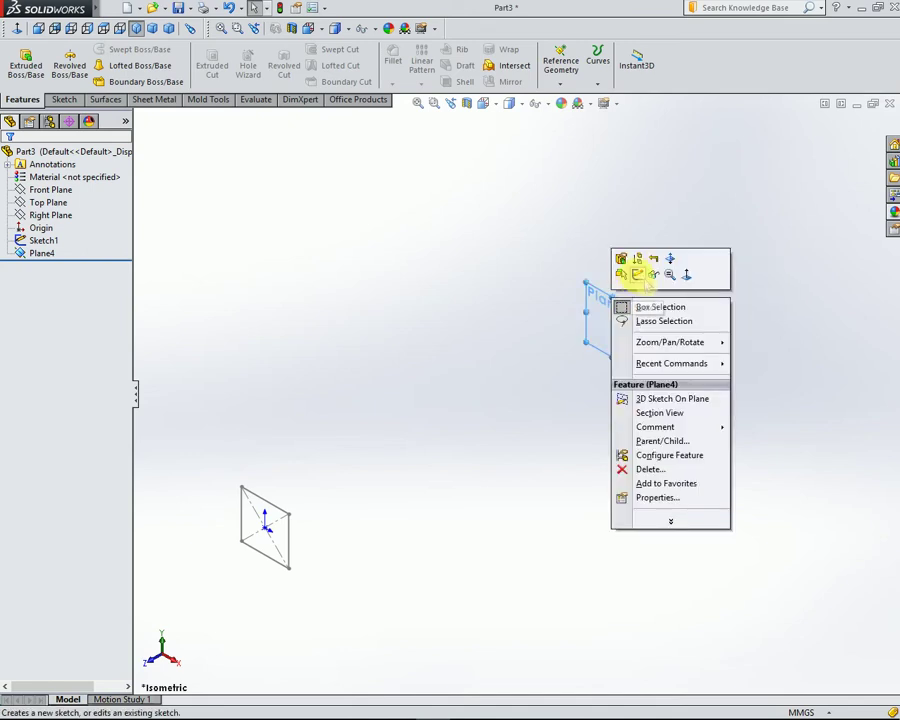
left_click(624, 276)
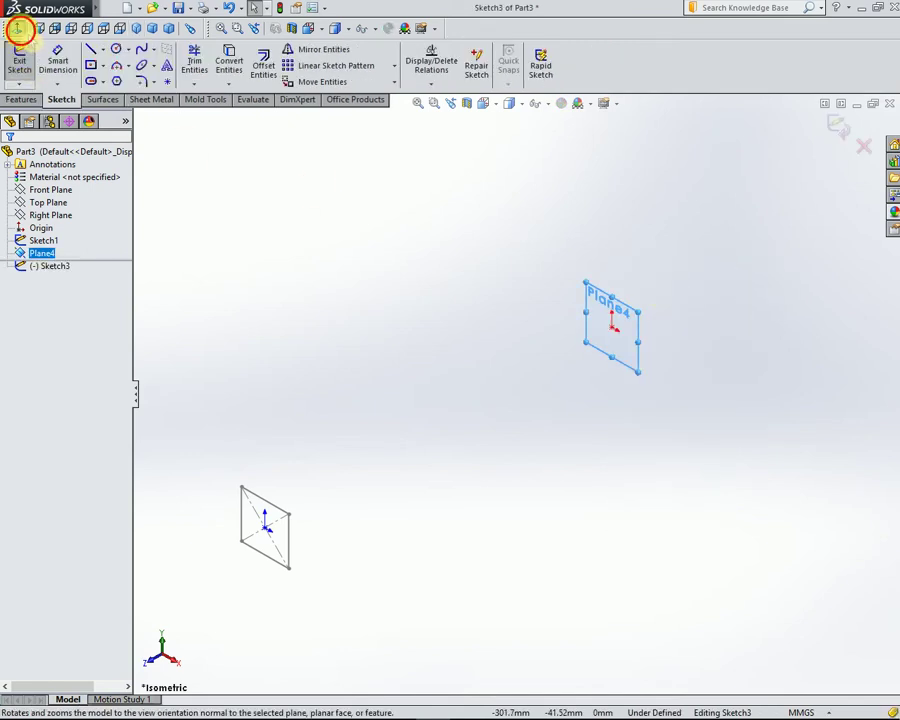
left_click(18, 28)
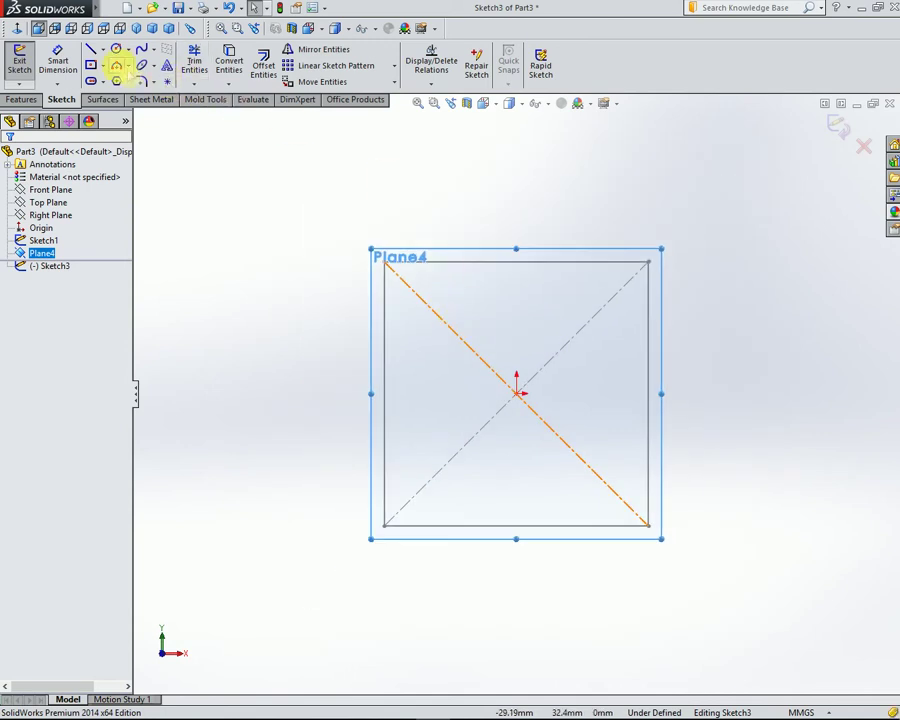
left_click(100, 67)
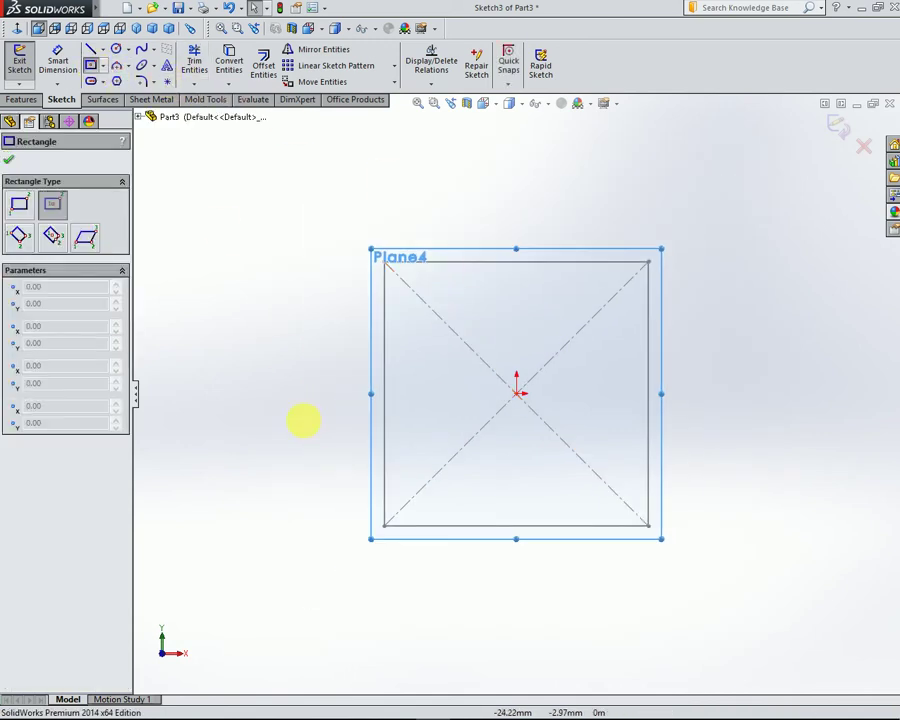
left_click(516, 393)
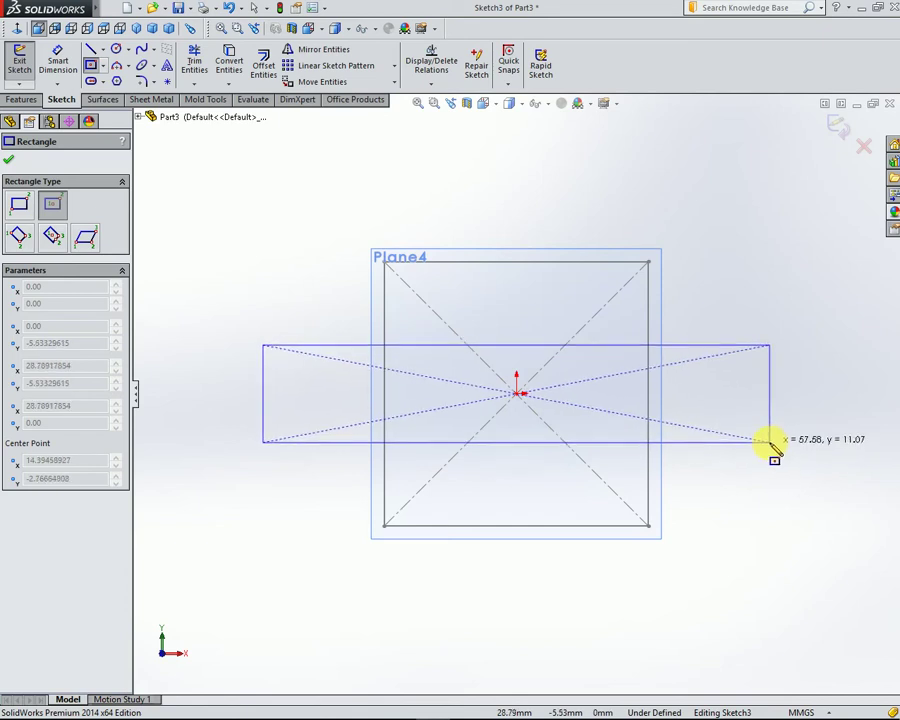
left_click(770, 436)
right_click(177, 163)
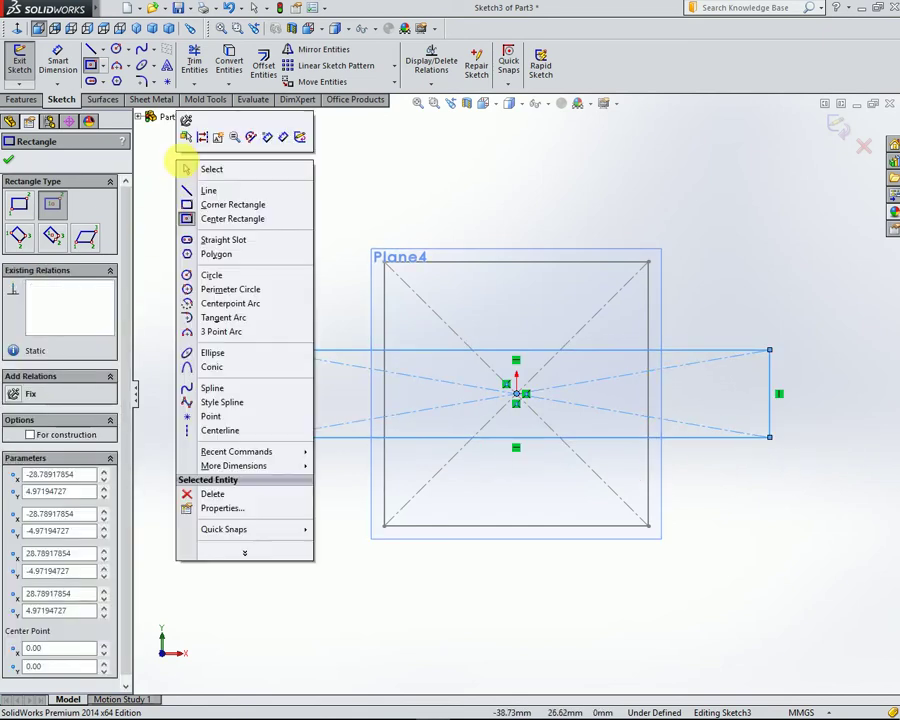
left_click(212, 170)
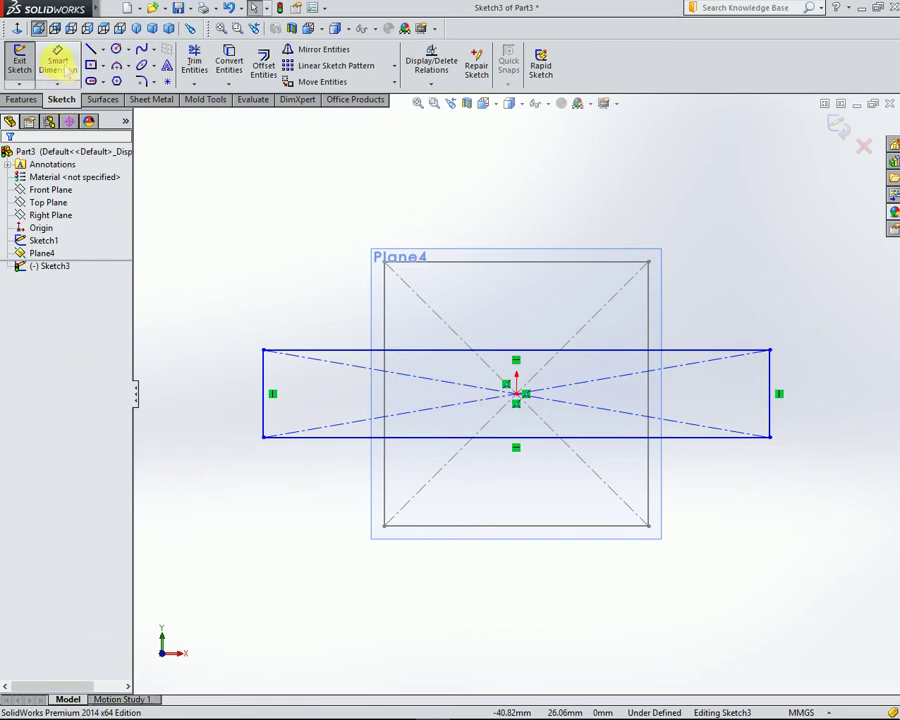
Dimension the rectangle 75 mm wide by 0.3 mm tall and close Sketch3
left_click(57, 60)
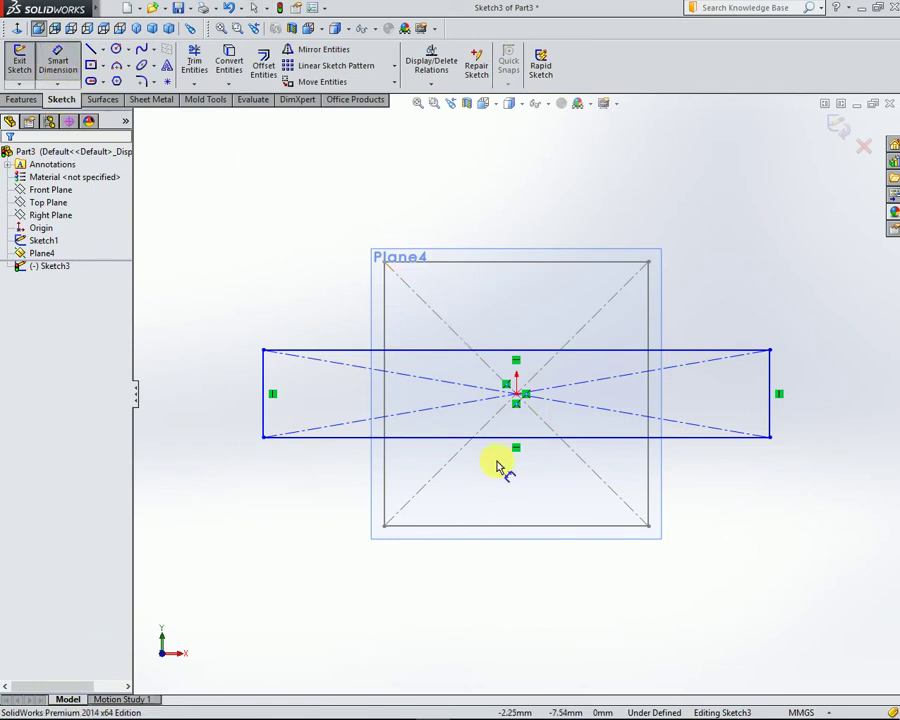
left_click(527, 355)
left_click(514, 230)
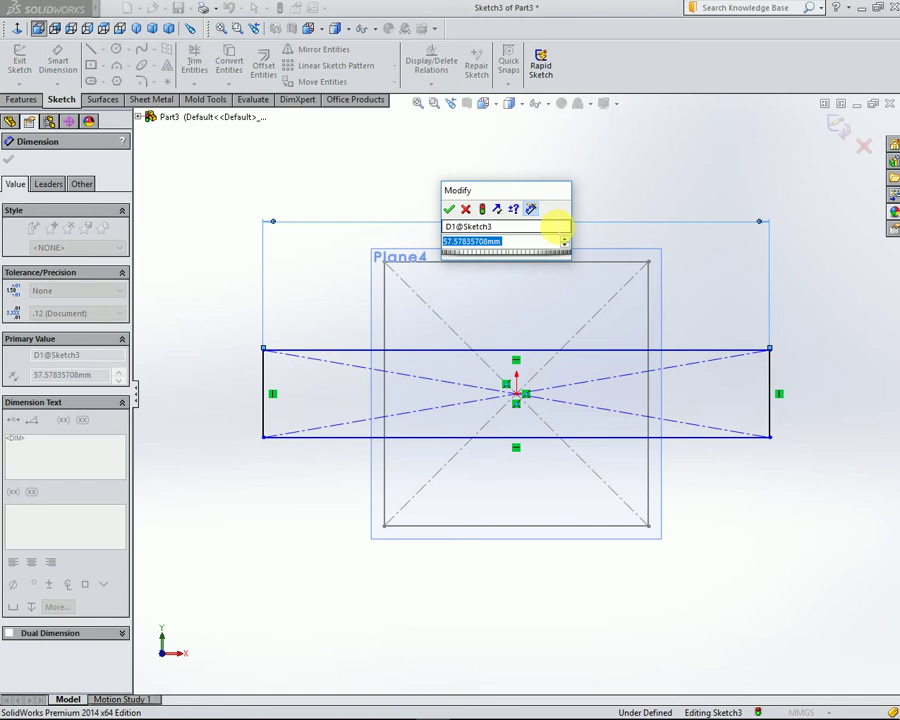
type("75")
key("Return")
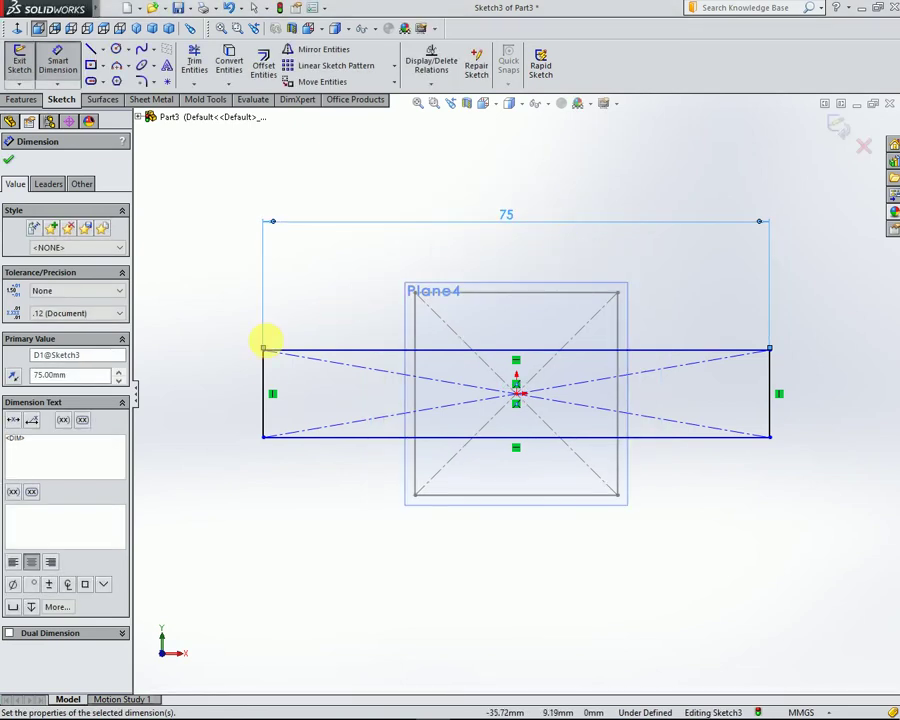
left_click(268, 376)
left_click(242, 396)
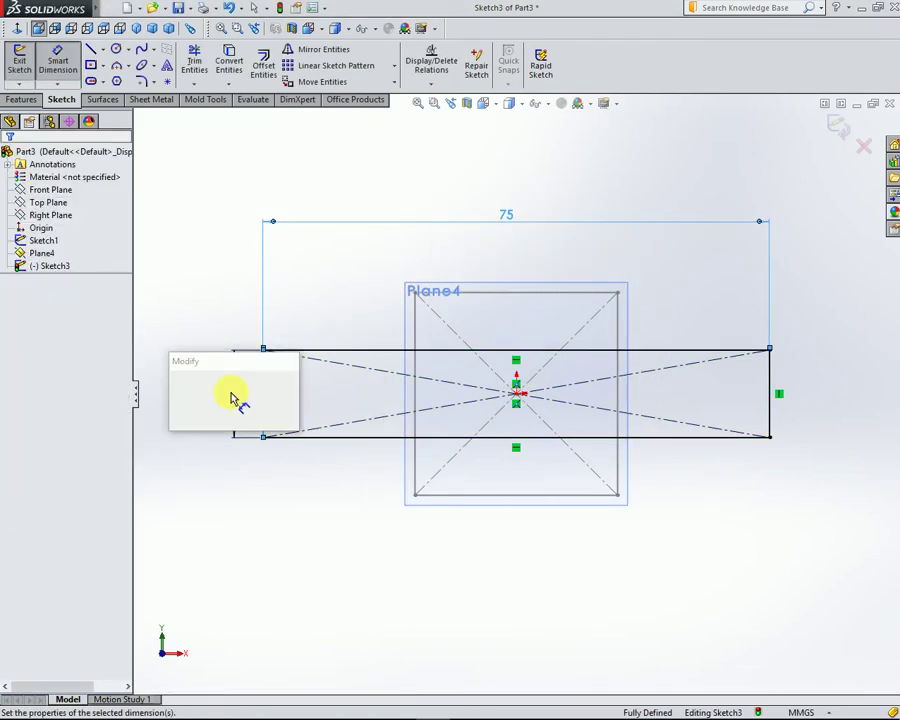
type("0.3")
key("Return")
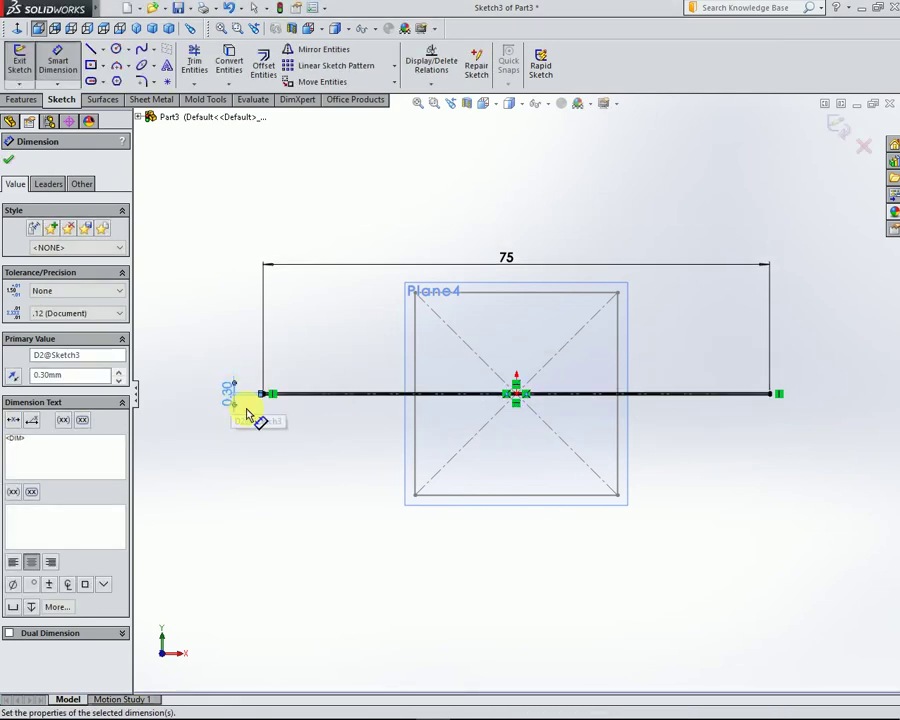
left_click(10, 162)
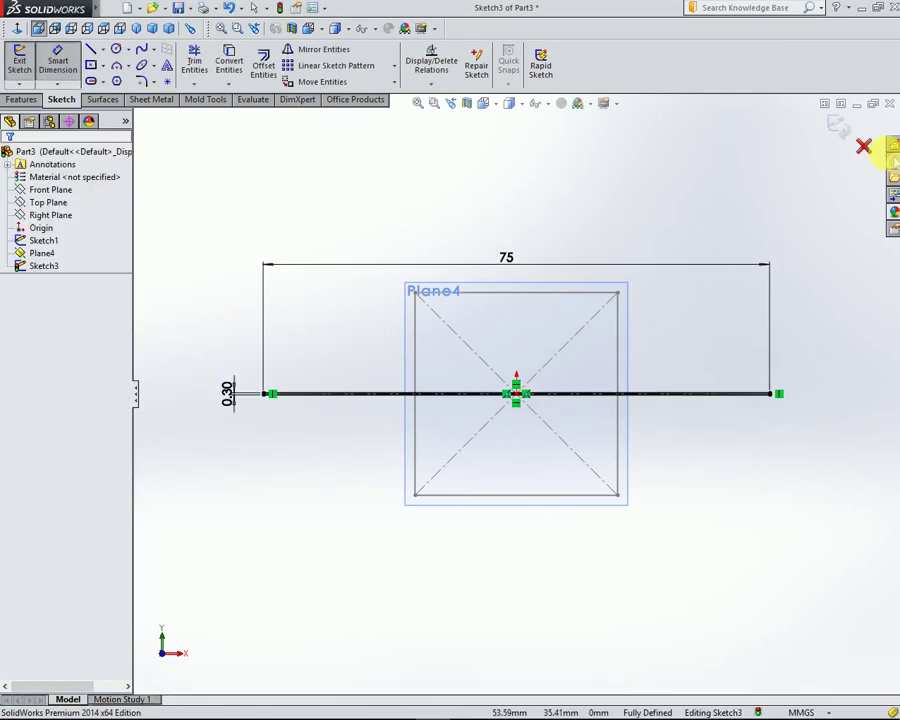
left_click(838, 125)
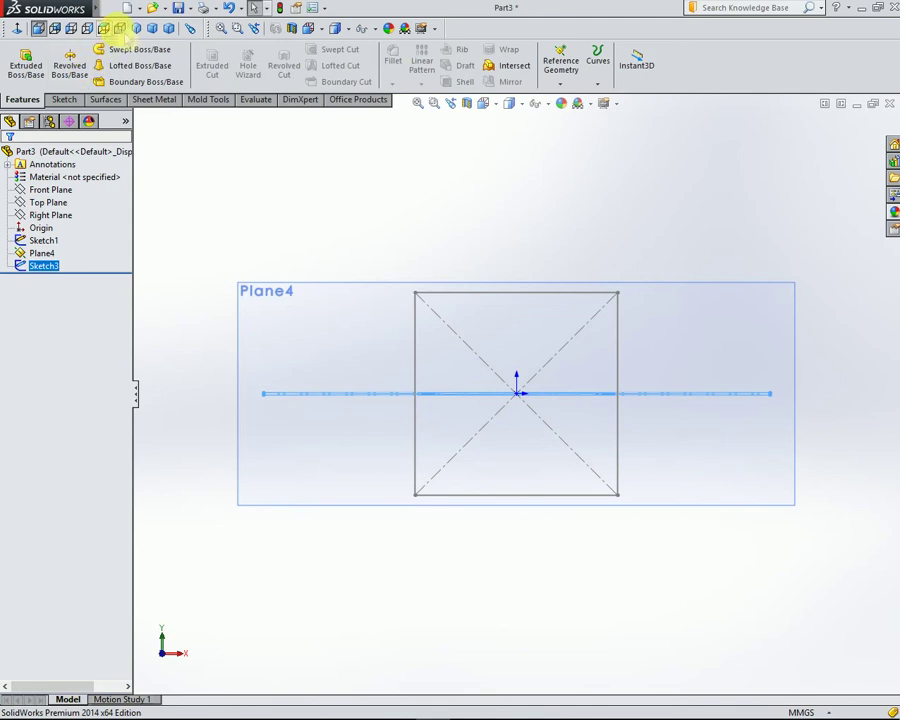
Return to the isometric view and hide Plane4
left_click(137, 29)
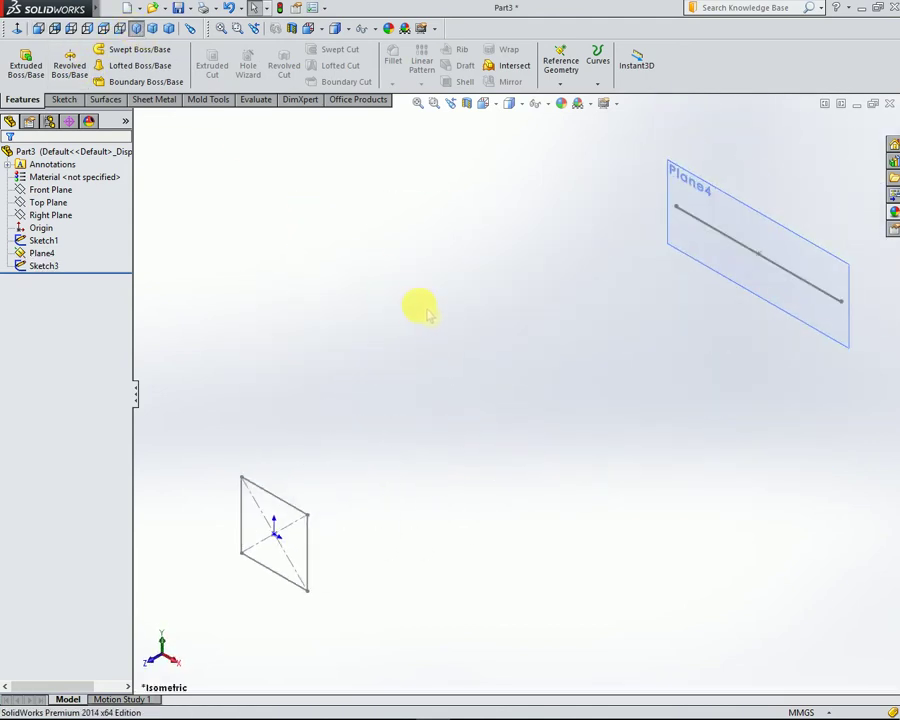
right_click(708, 190)
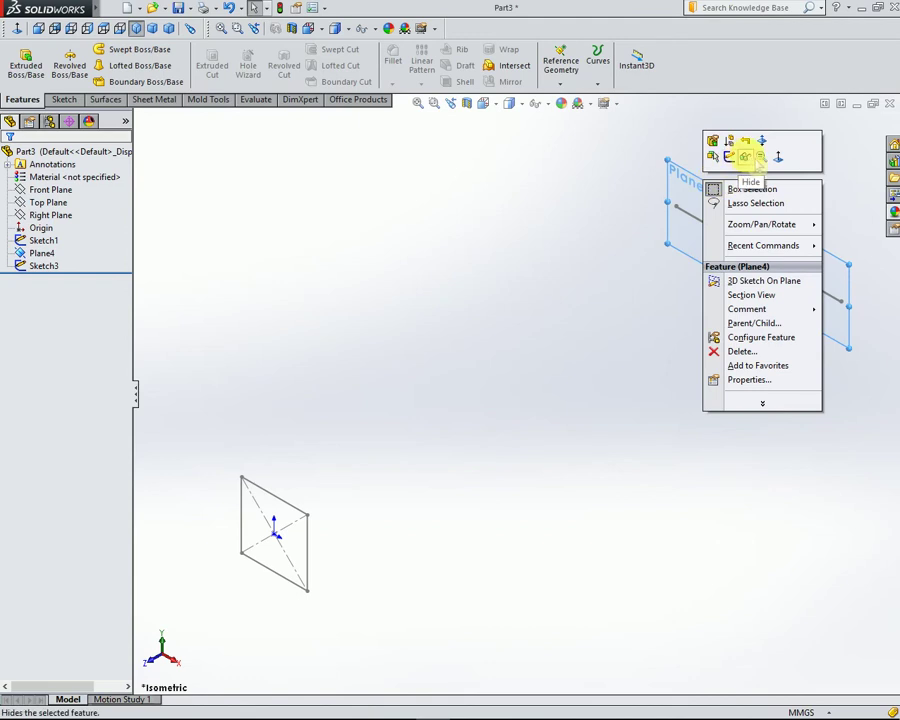
left_click(745, 157)
Loft from the 30 mm square Sketch1 to the 75 mm Sketch3 profile, creating Loft1
left_click(138, 65)
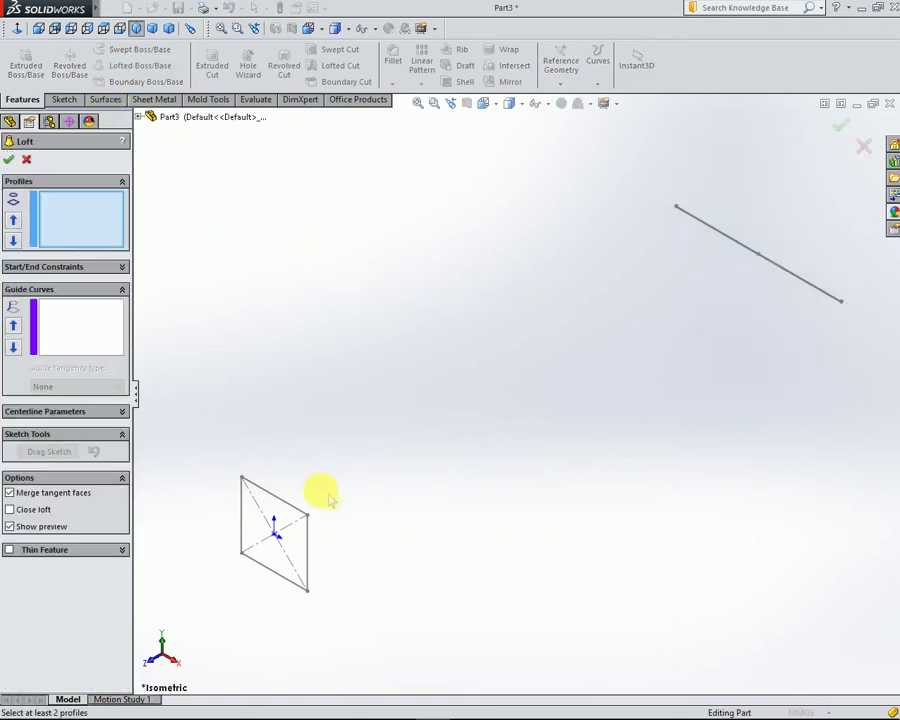
left_click(291, 512)
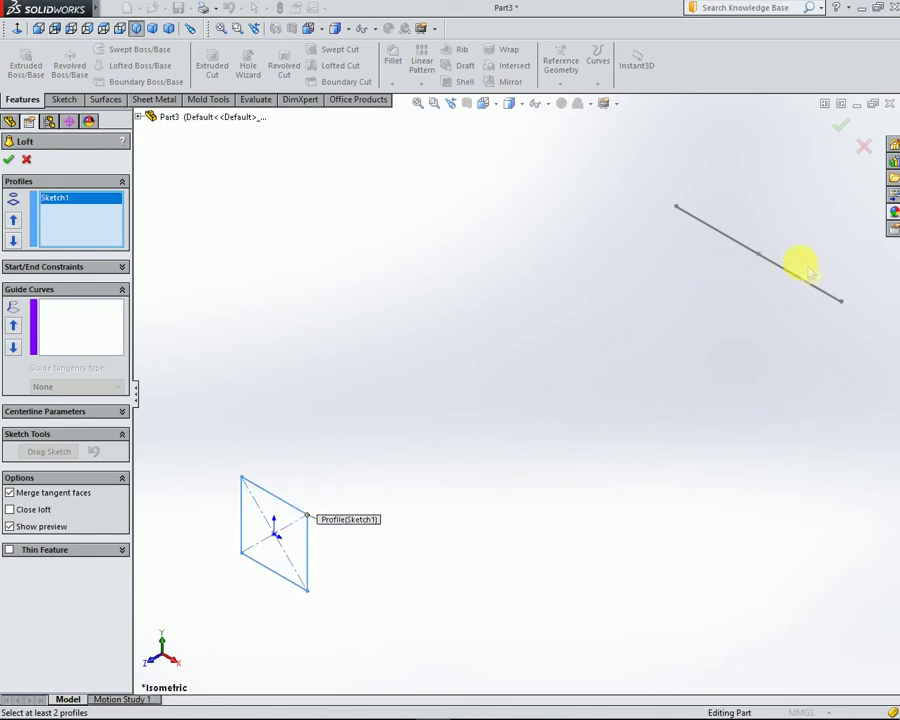
scroll(808, 272, "down", 2)
scroll(792, 252, "down", 2)
scroll(740, 270, "down", 3)
scroll(620, 326, "down", 3)
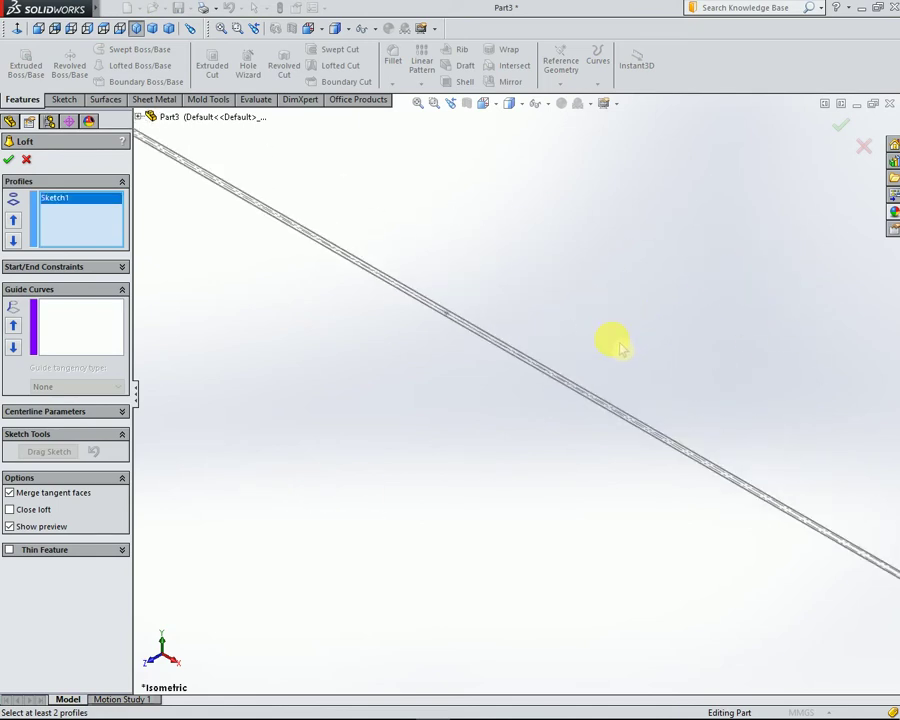
scroll(610, 350, "down", 2)
left_click(527, 400)
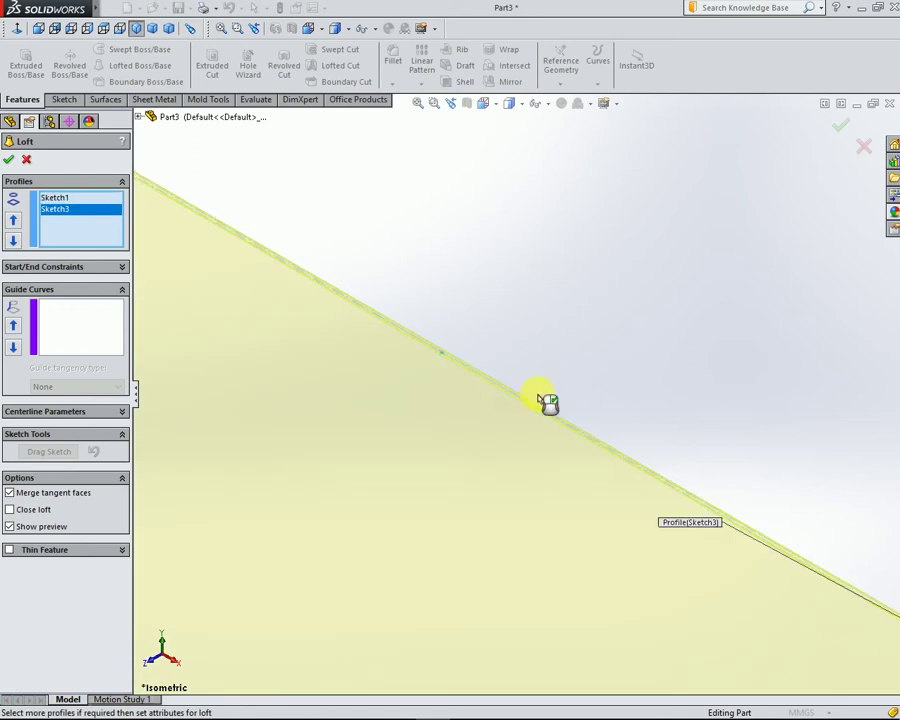
scroll(546, 402, "up", 3)
scroll(546, 402, "up", 4)
scroll(548, 405, "up", 1)
scroll(333, 493, "down", 3)
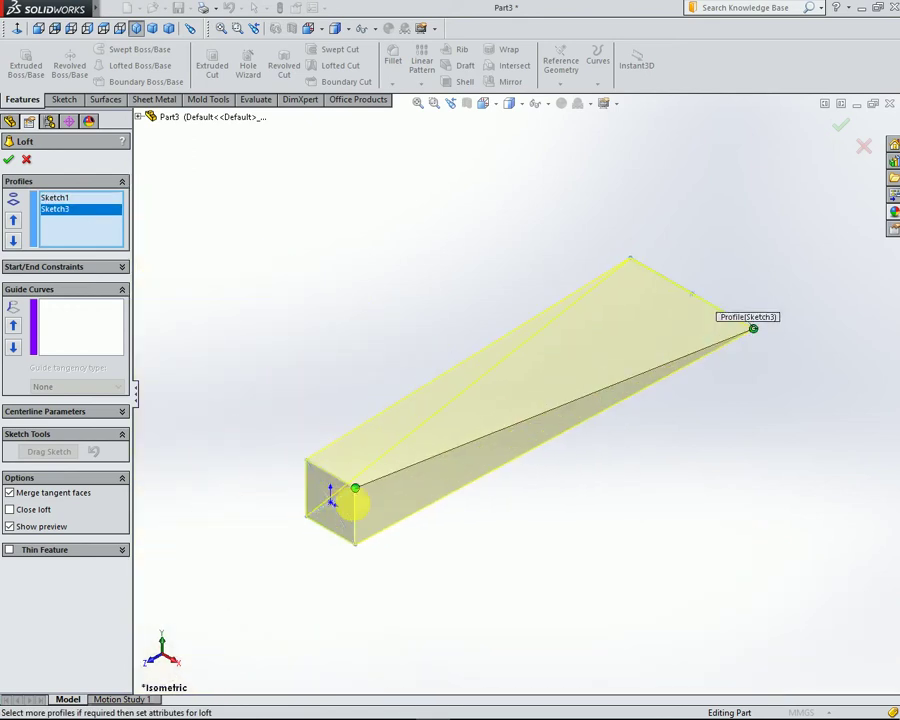
left_click(9, 160)
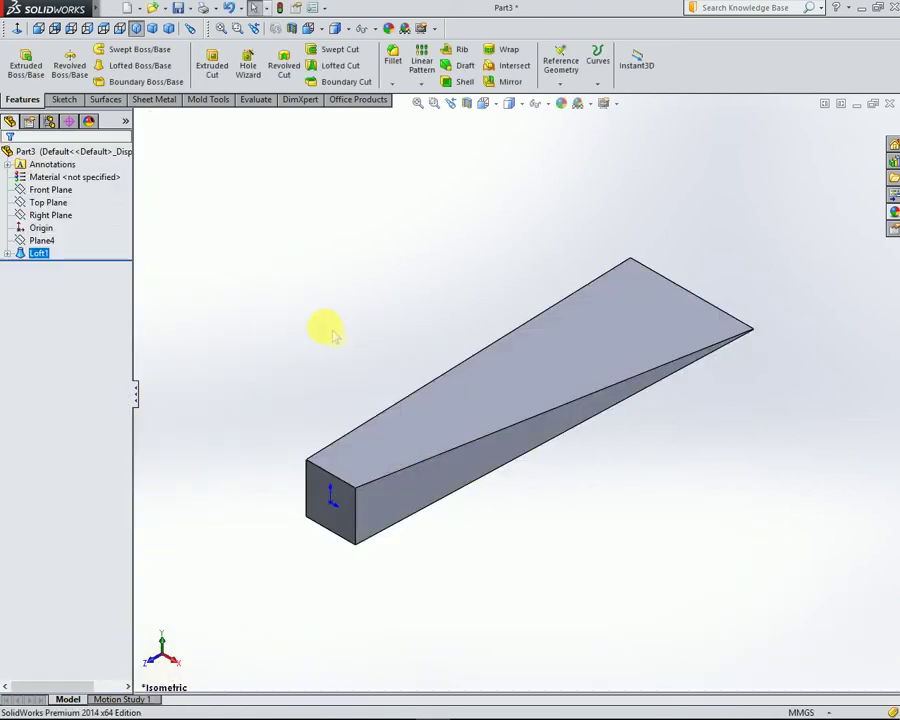
key("f")
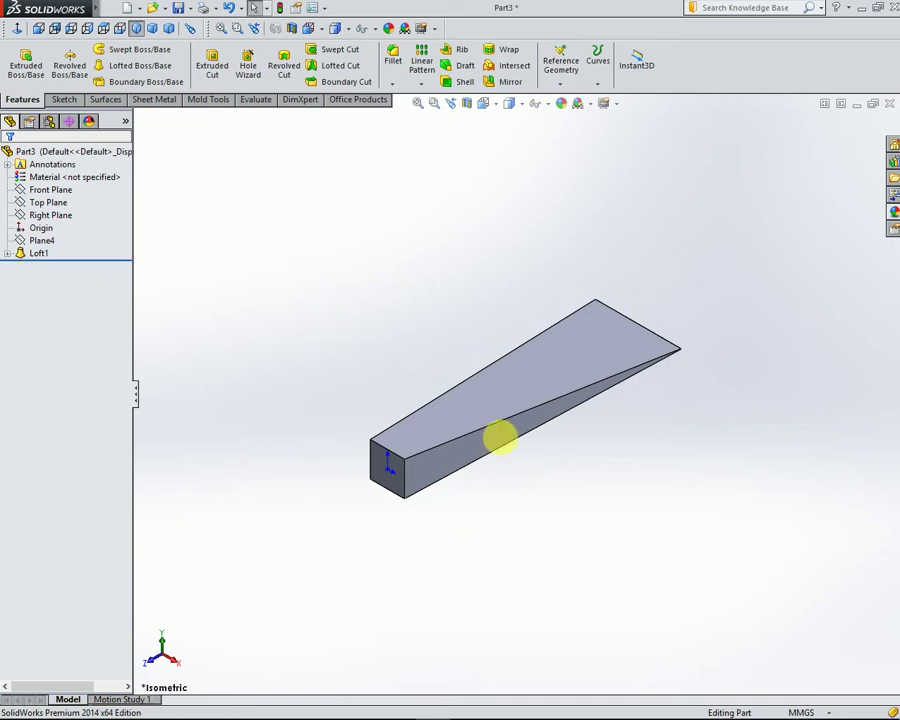
scroll(500, 438, "down", 2)
scroll(280, 440, "up", 1)
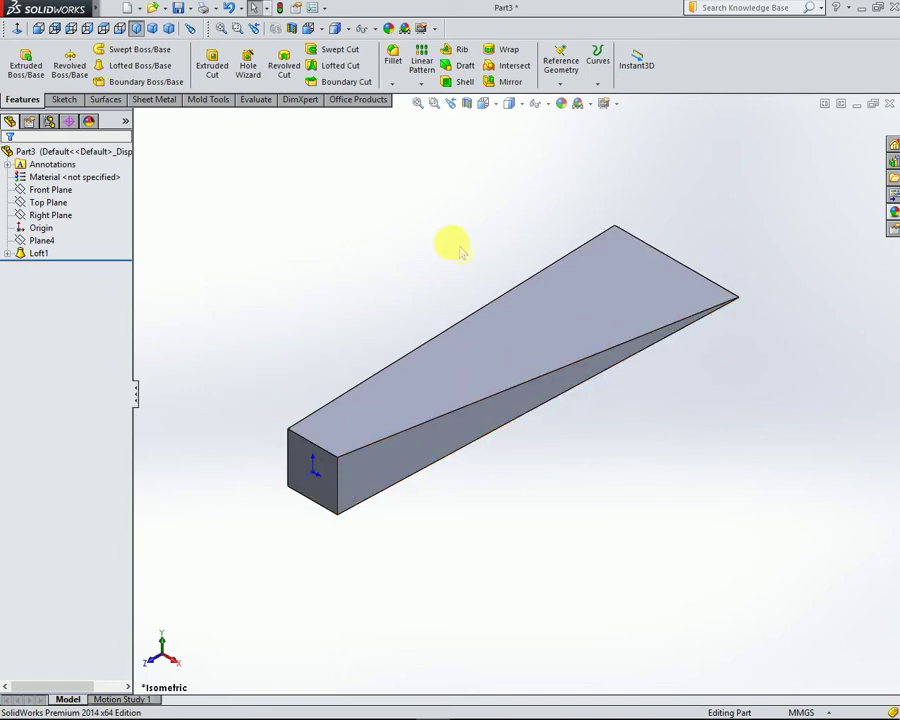
Add Plane5 offset 13 mm from Loft1's square end face
left_click(562, 84)
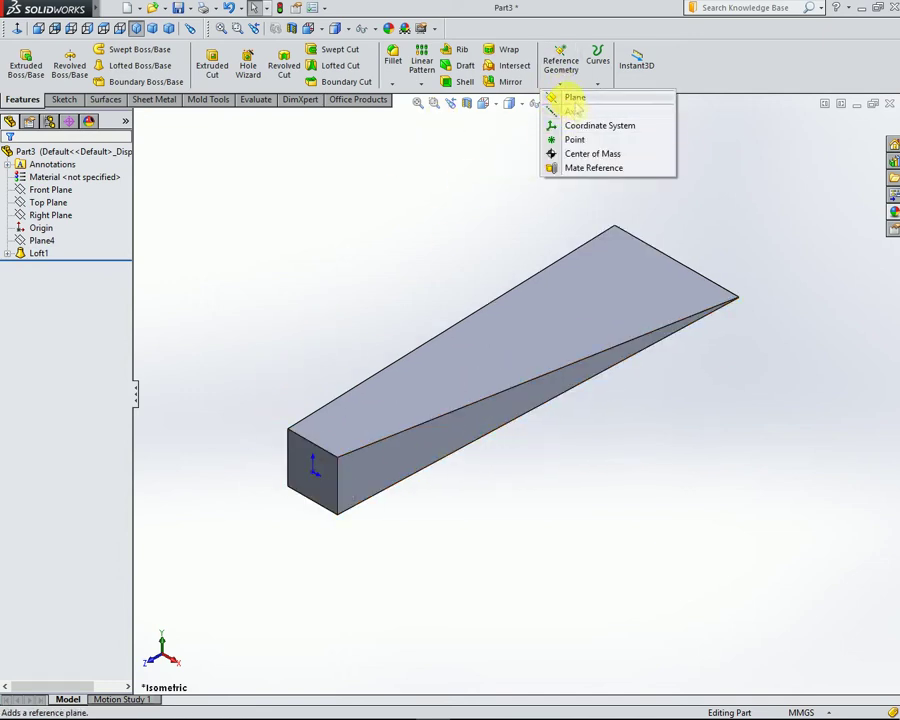
left_click(572, 100)
left_click(318, 494)
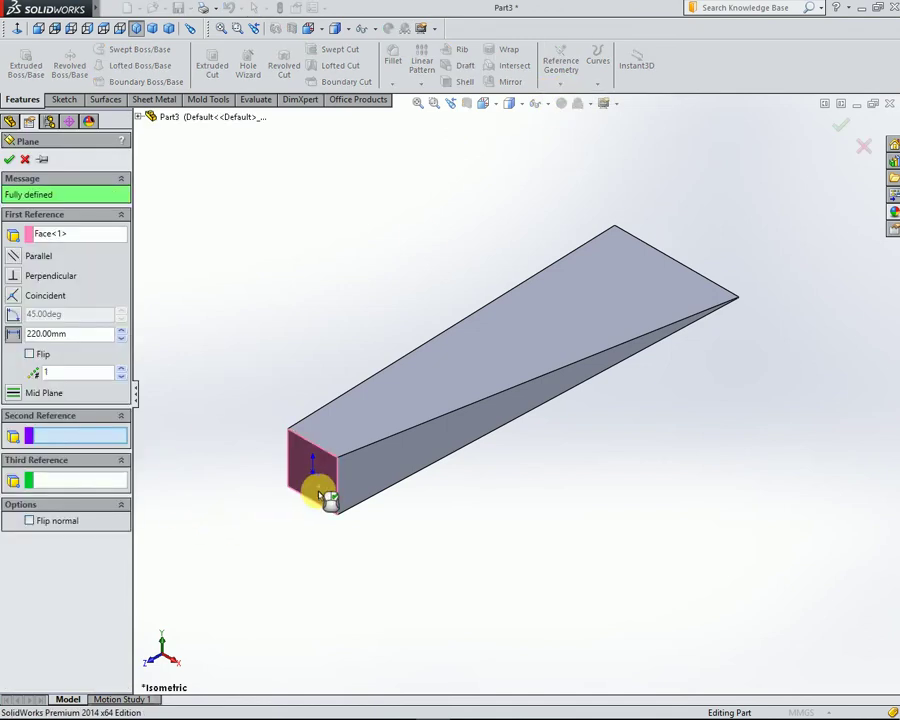
left_click_drag(78, 336, 14, 335)
type("1")
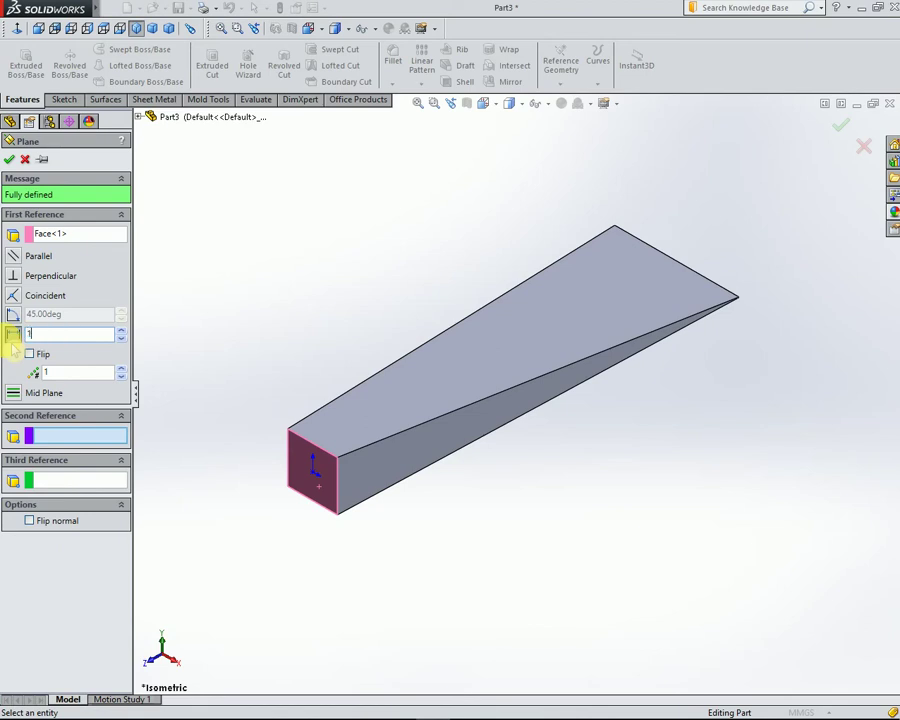
type("3")
key("Return")
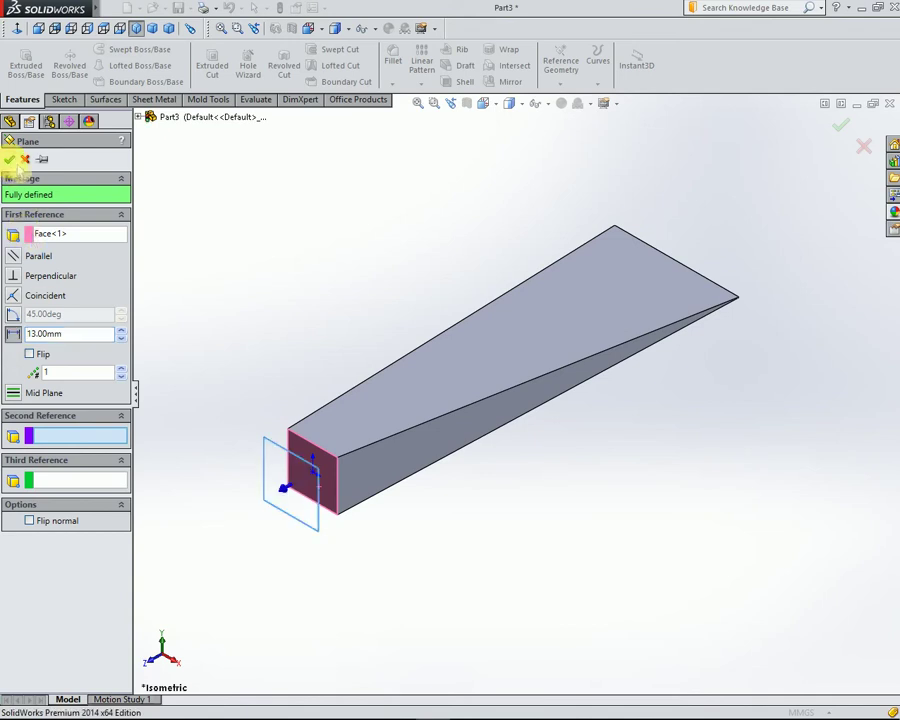
left_click(9, 159)
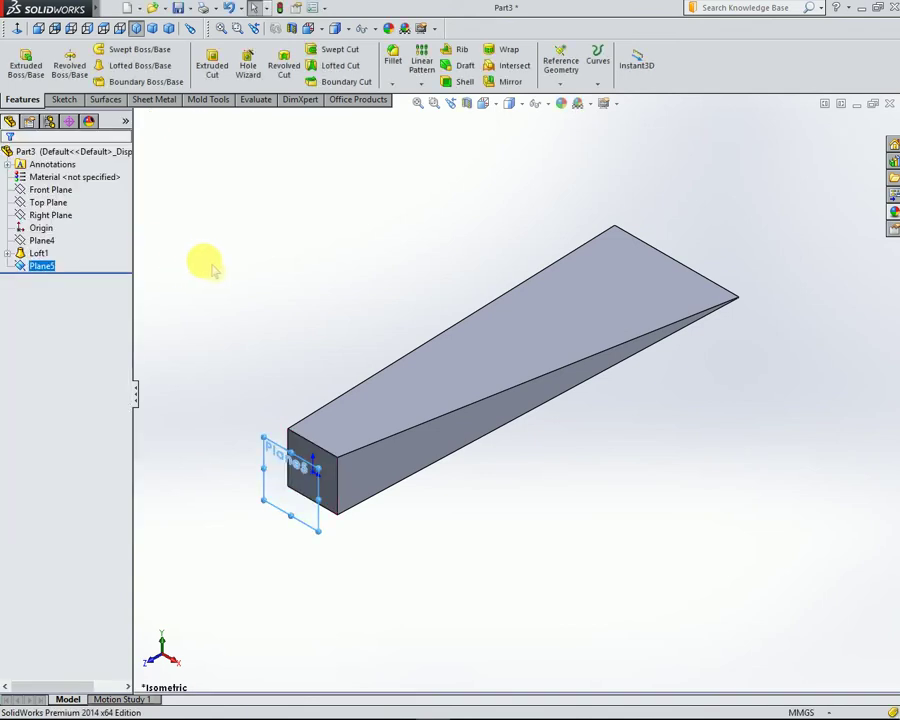
Add Plane6 offset 13 mm from Plane5
left_click(560, 84)
left_click(577, 97)
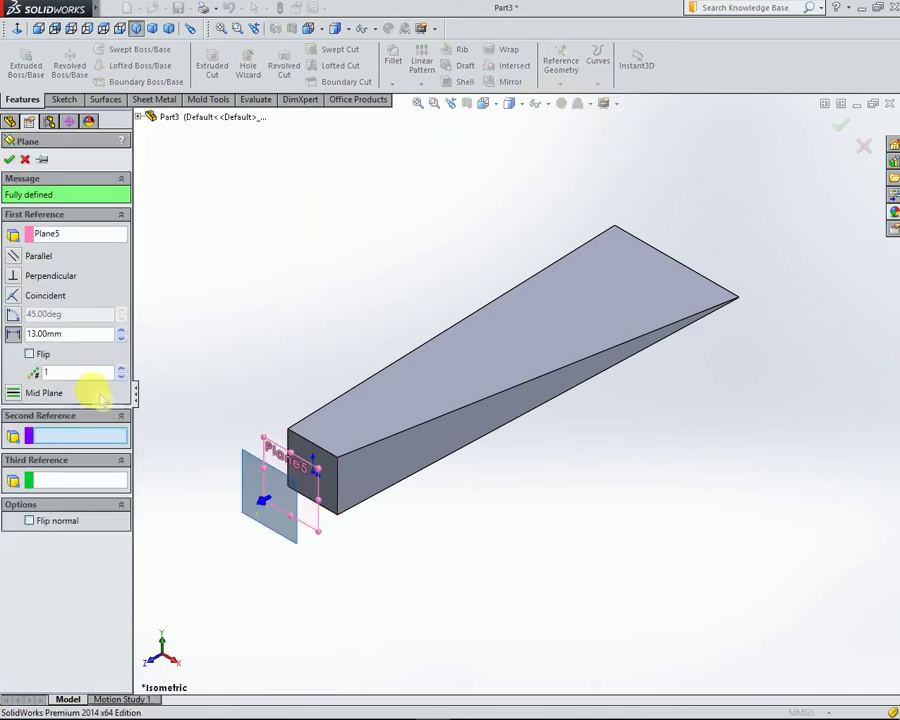
double_click(73, 333)
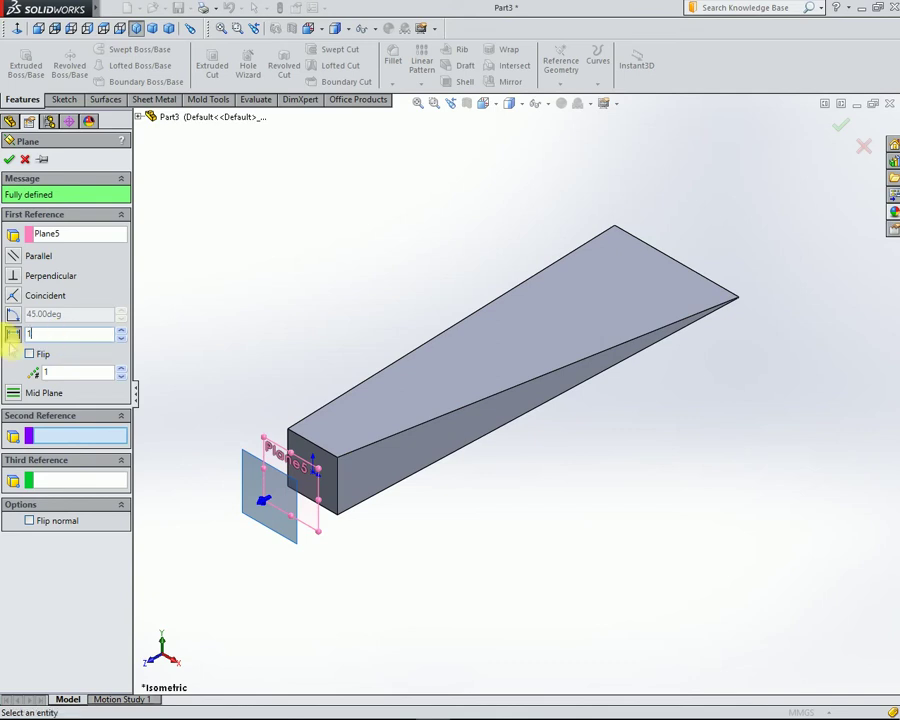
type("3")
key("Return")
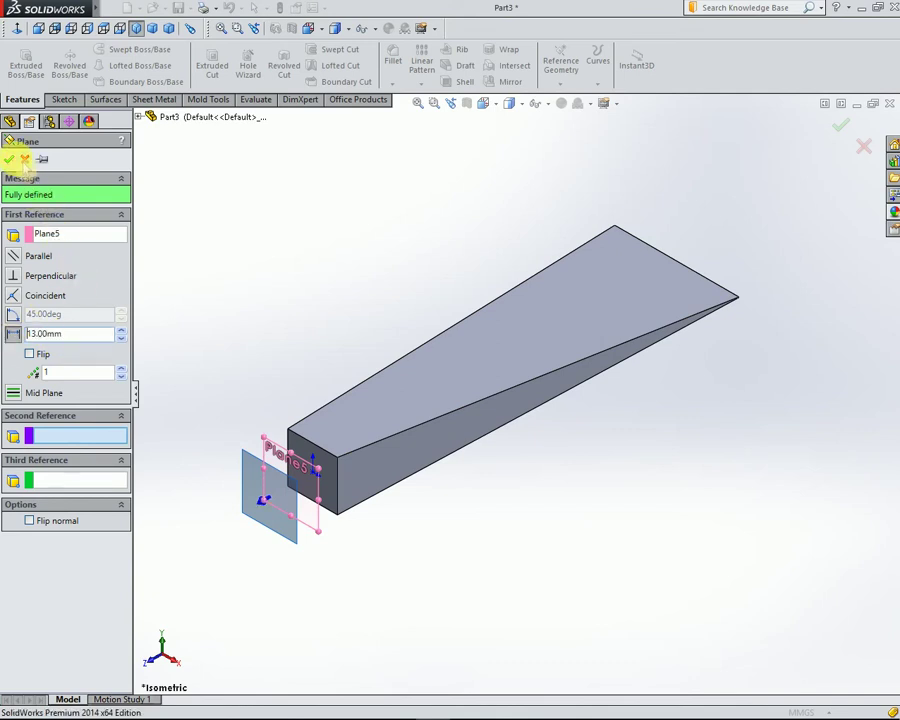
key("Return")
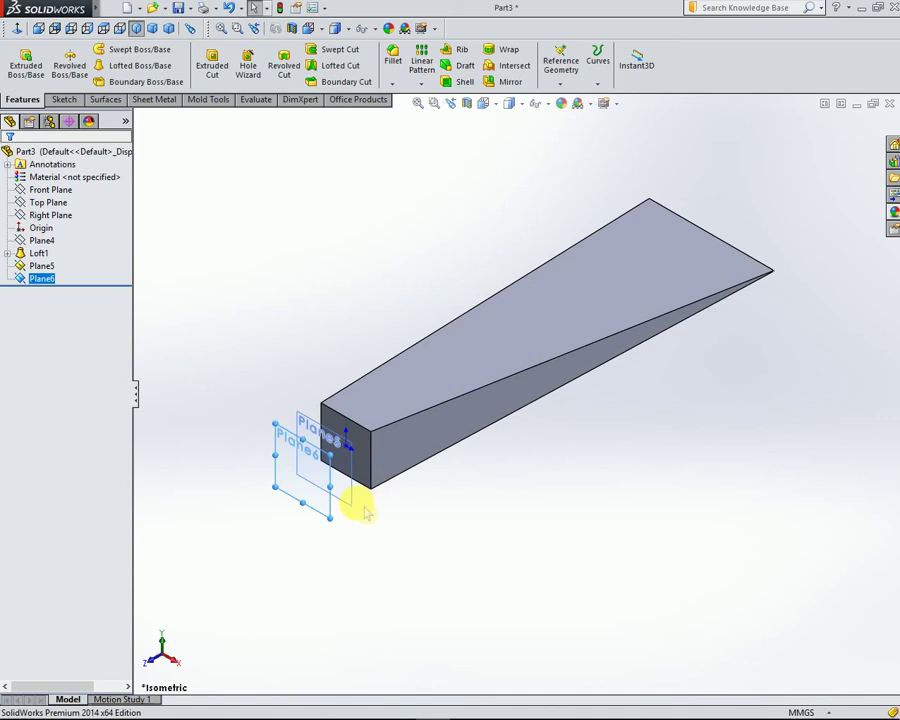
Add Plane7 offset 20 mm beyond Plane6
left_click(560, 62)
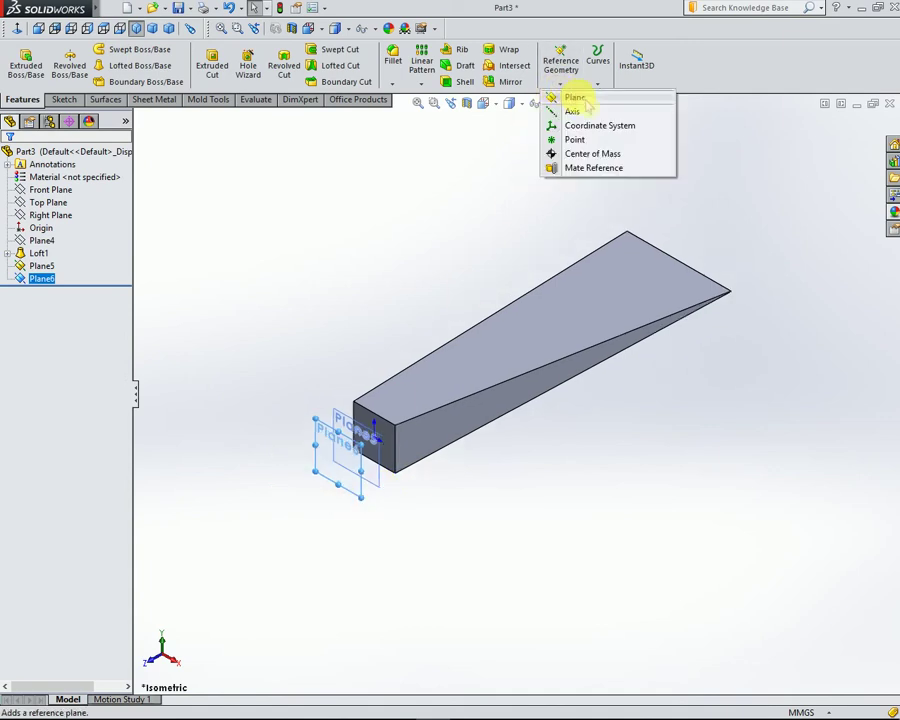
left_click(577, 97)
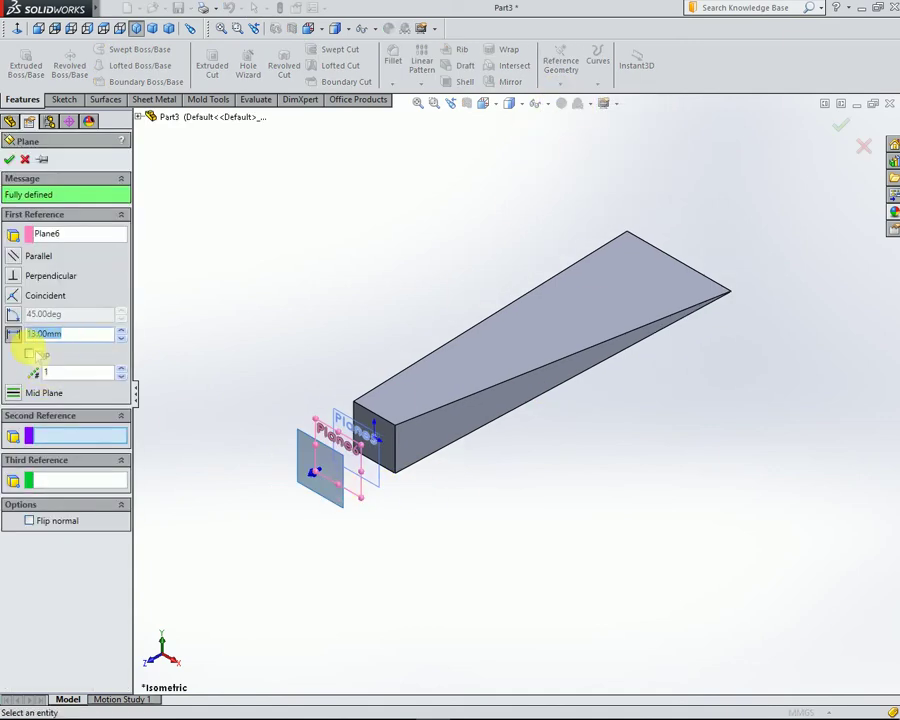
type("20")
key("Return")
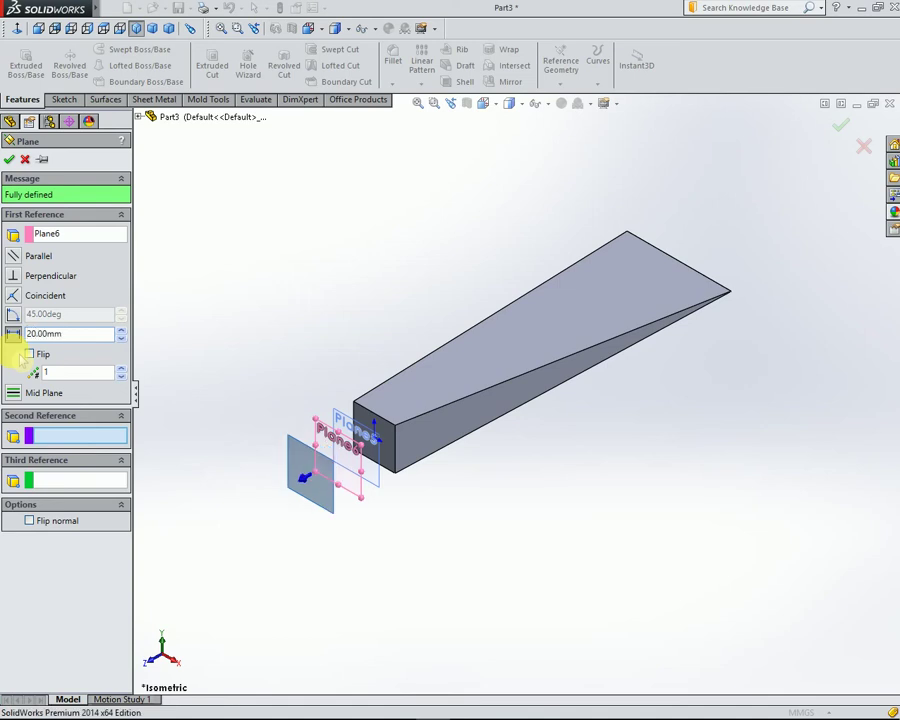
left_click(10, 160)
right_click(191, 257)
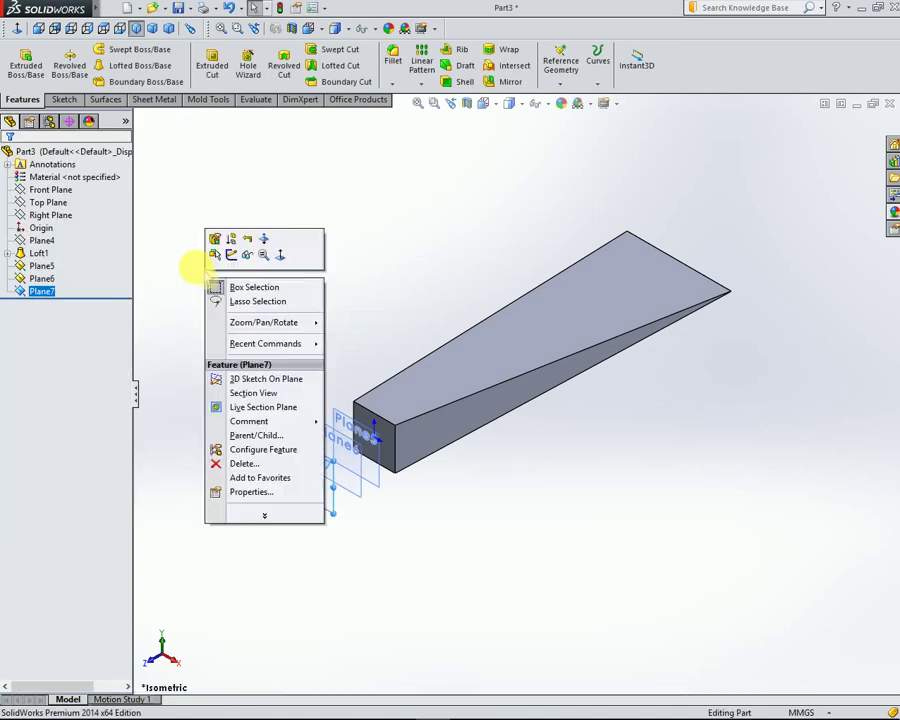
key("Escape")
scroll(528, 527, "down", 3)
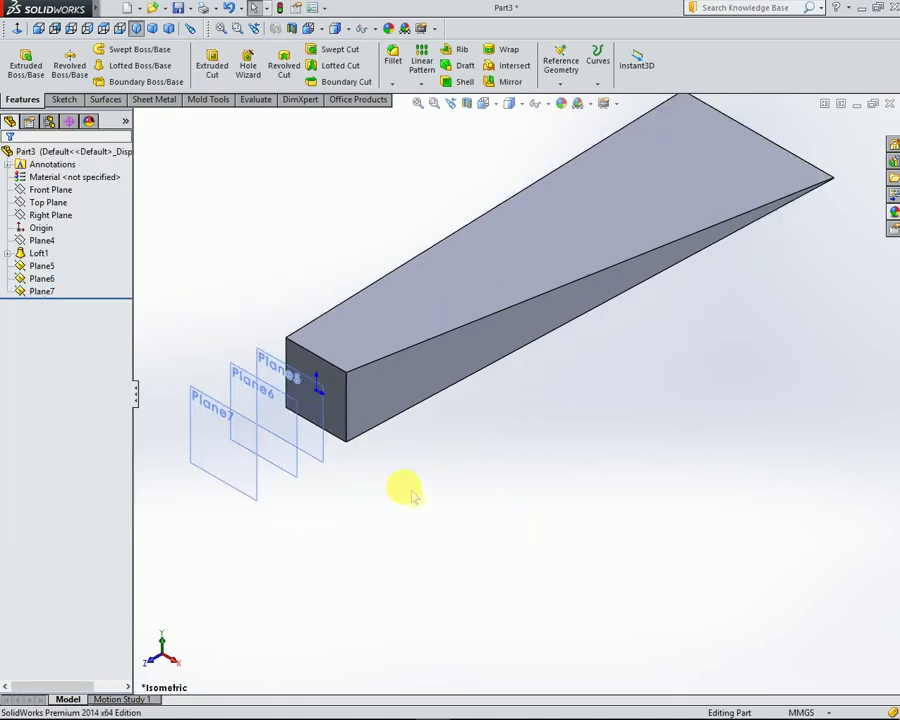
Start a sketch on Plane5 and draw a circle centred on the origin
right_click(265, 358)
left_click(291, 325)
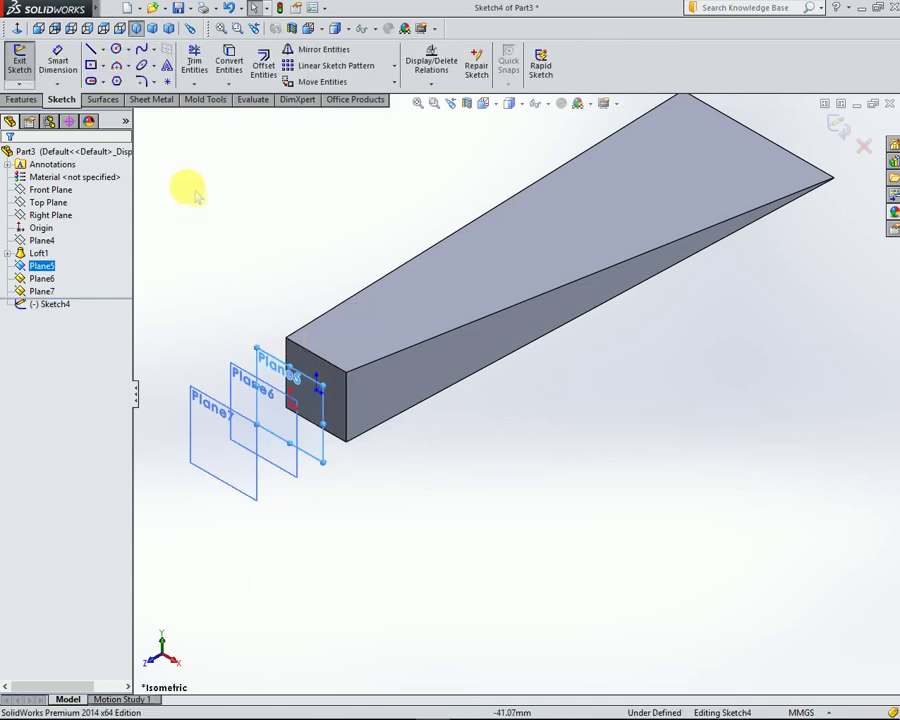
left_click(116, 49)
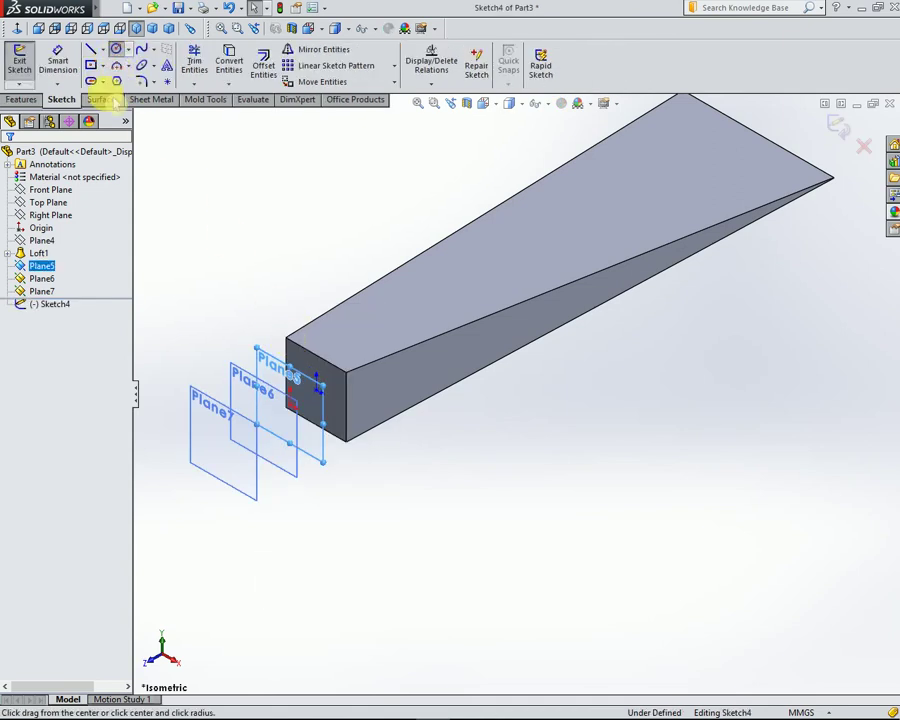
left_click(292, 405)
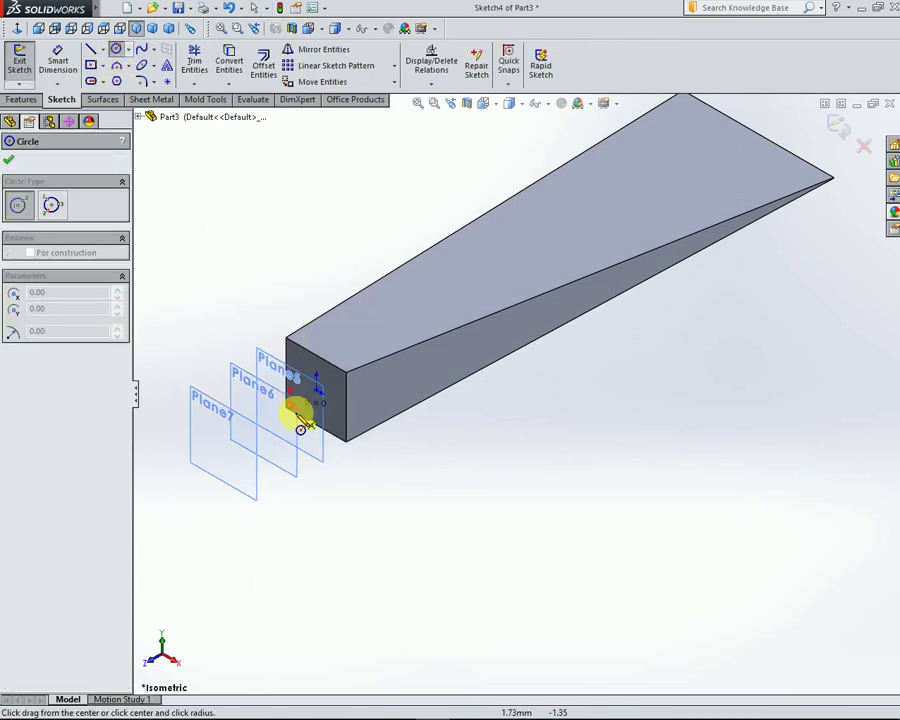
left_click(364, 487)
Dimension the circle's diameter to 26 mm
left_click(58, 58)
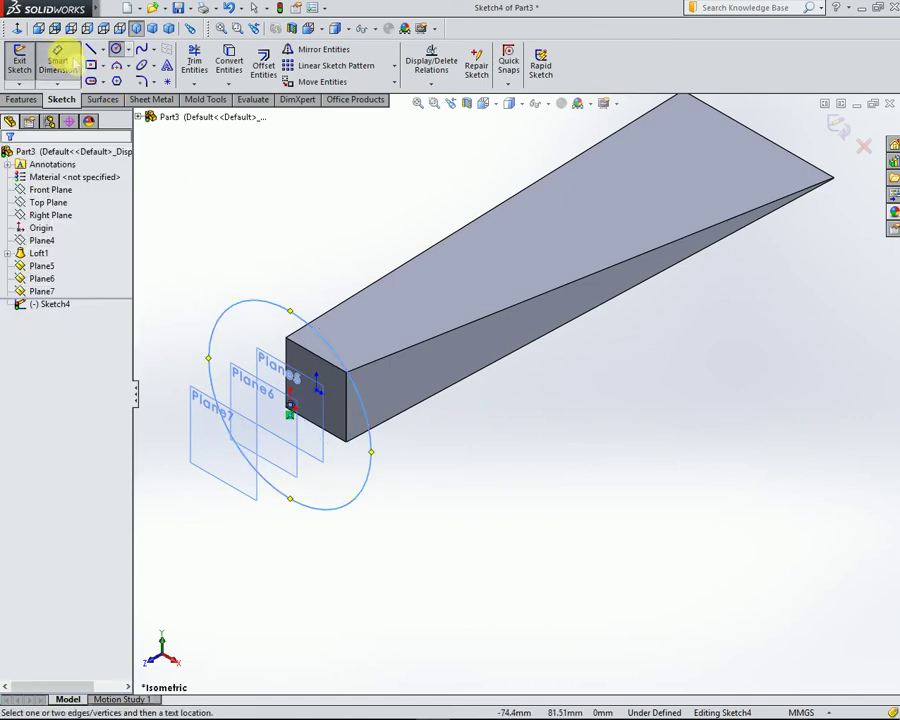
left_click(236, 313)
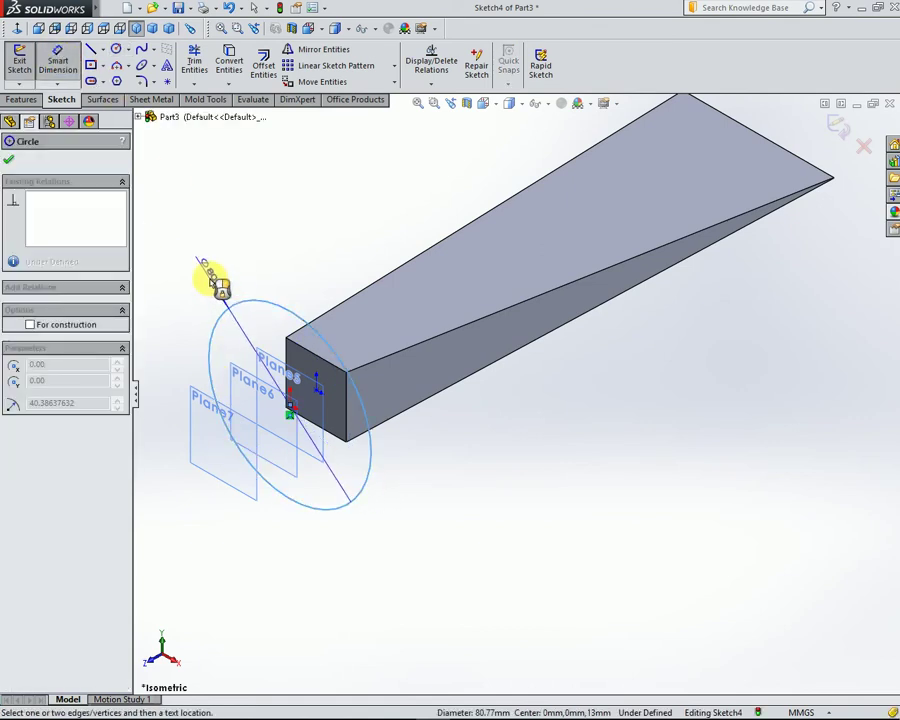
left_click(214, 280)
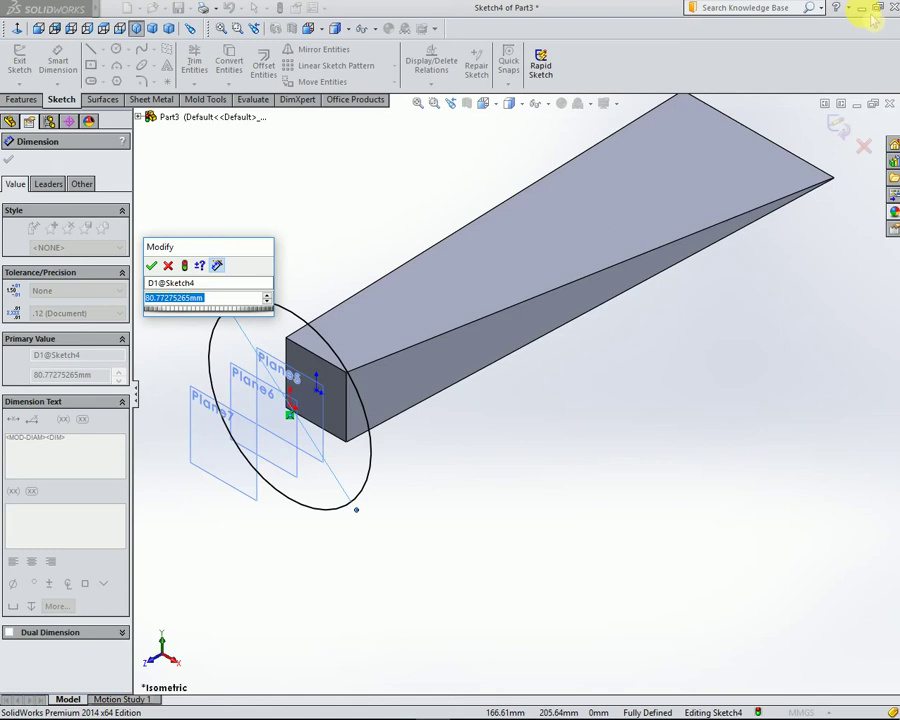
type("26")
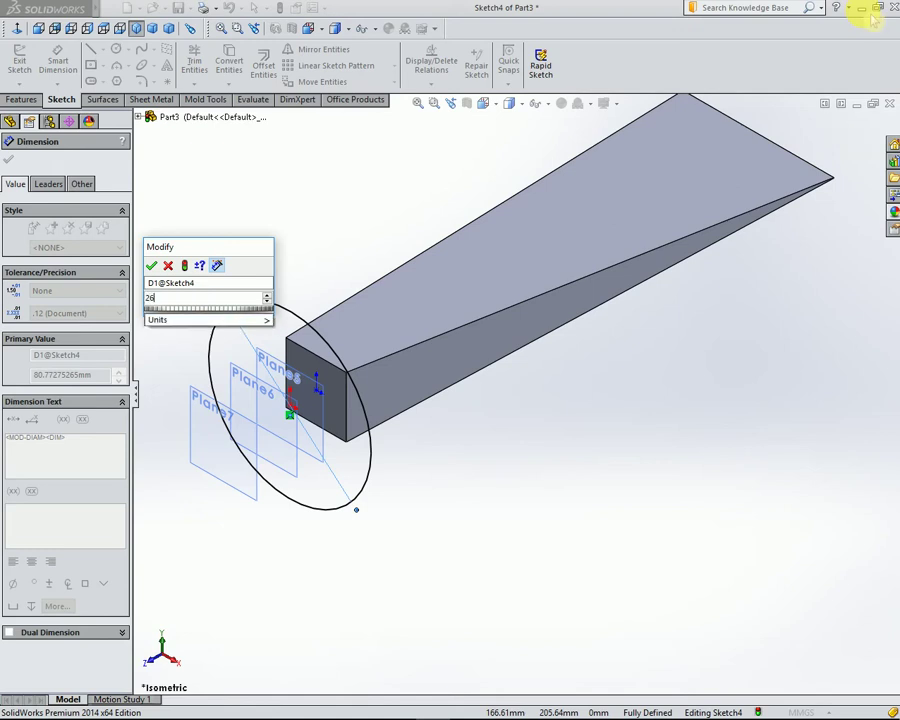
key("Return")
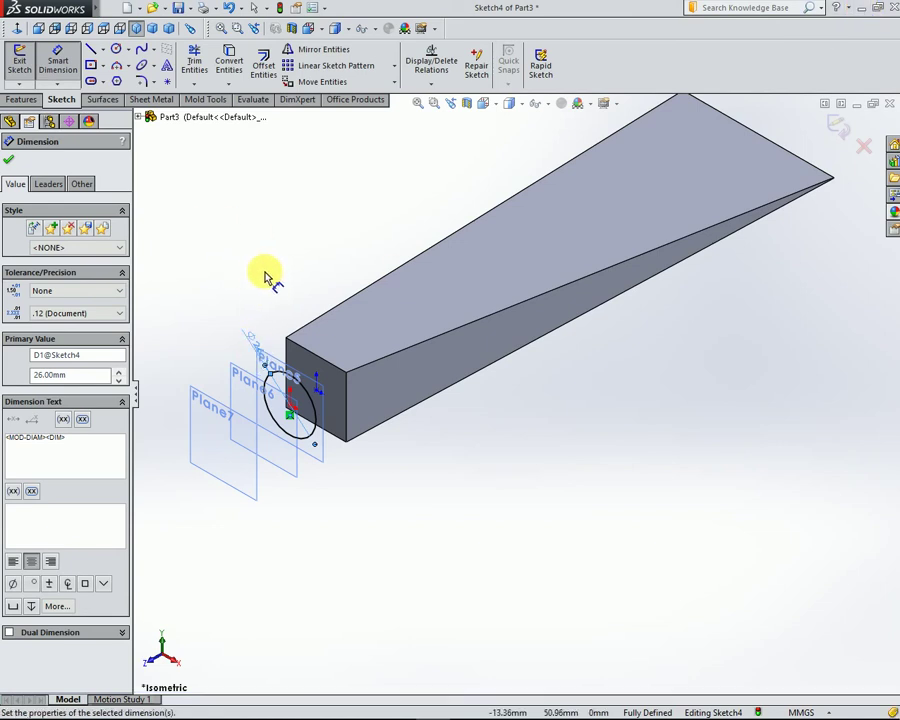
right_click(240, 190)
left_click(258, 222)
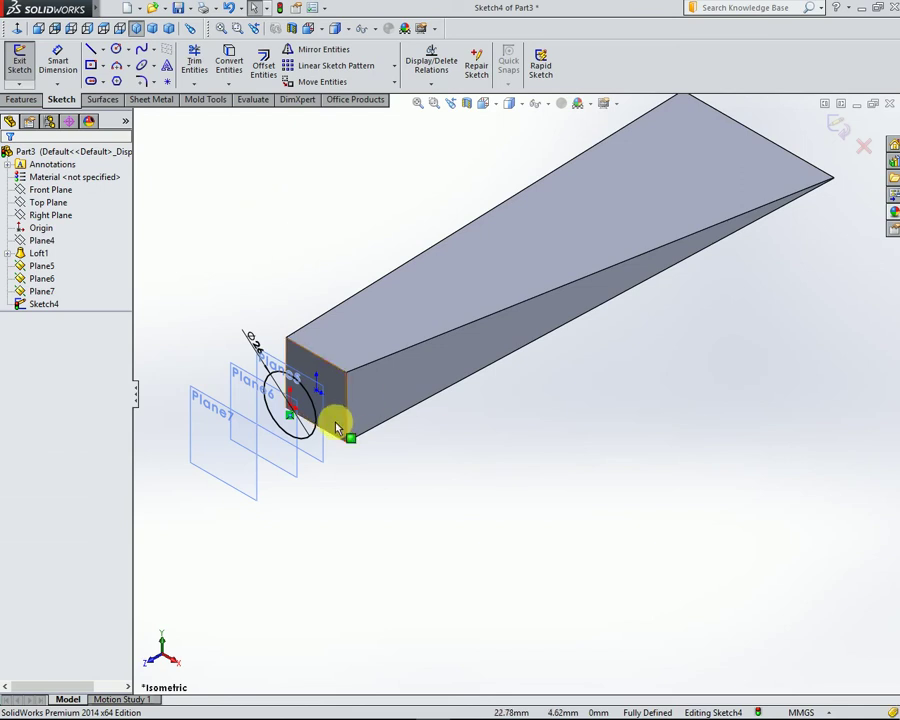
Cancel the restarted circle tool and return to plain selection mode
left_click(116, 50)
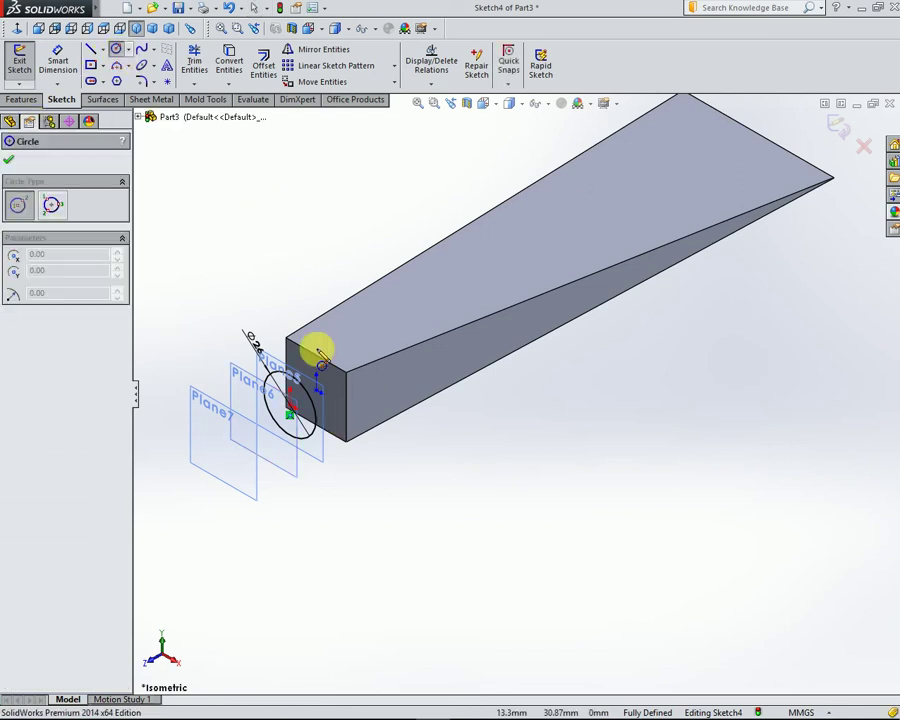
scroll(290, 385, "down", 2)
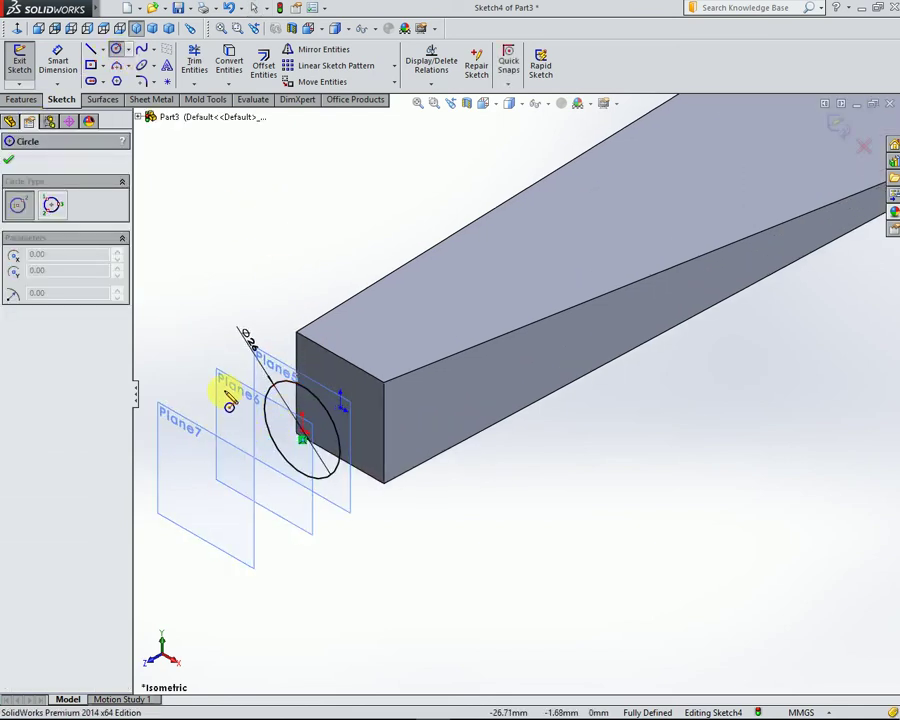
key("Escape")
scroll(229, 400, "down", 2)
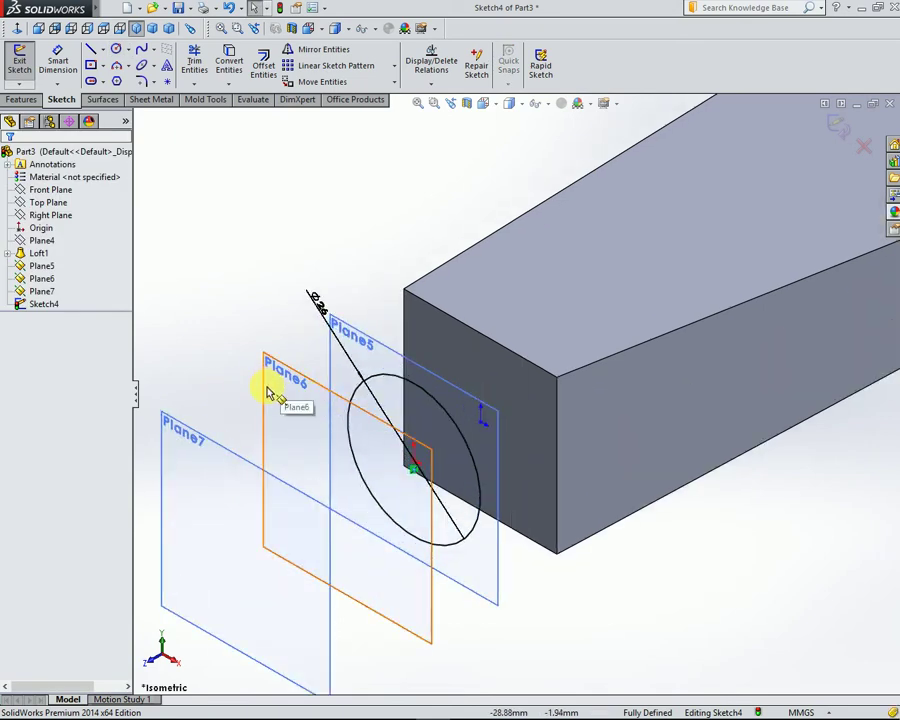
right_click(263, 397)
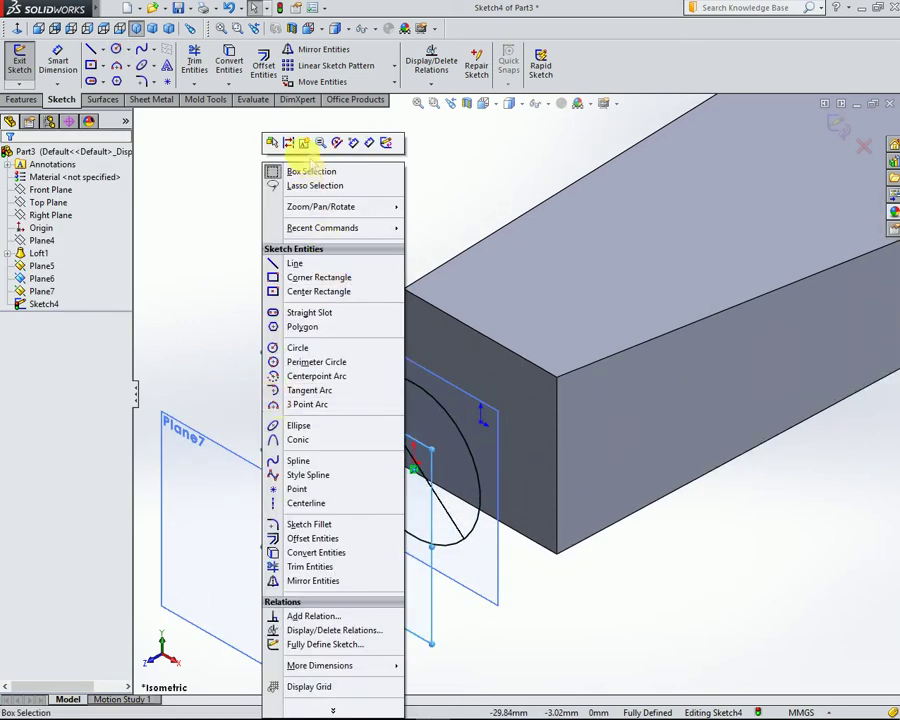
left_click(276, 172)
Close the 26 mm circle sketch, then draw a circle at the origin on Plane6
left_click(835, 125)
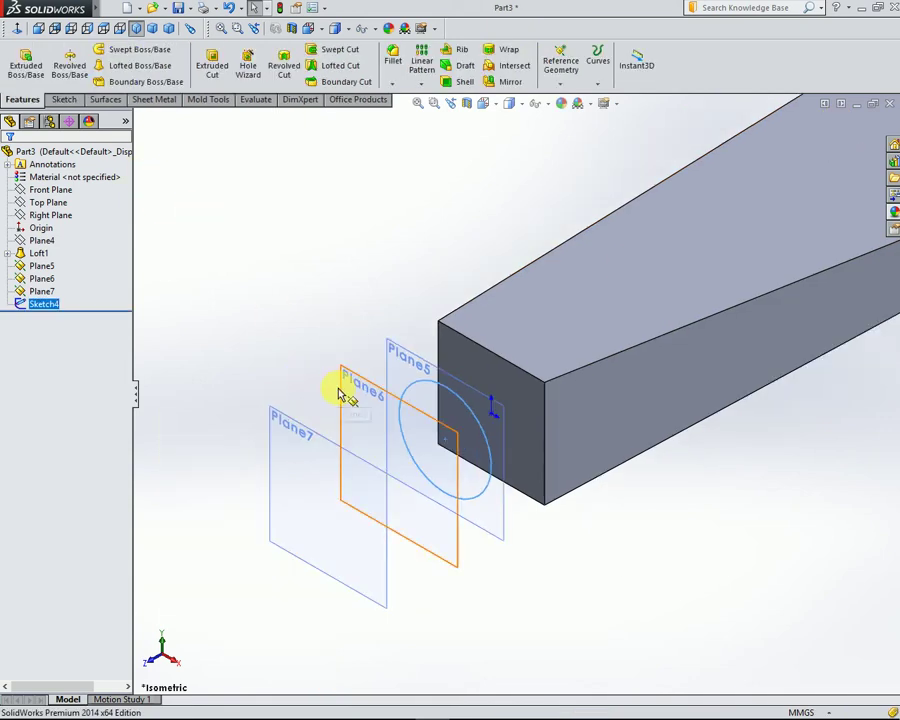
right_click(340, 395)
left_click(352, 362)
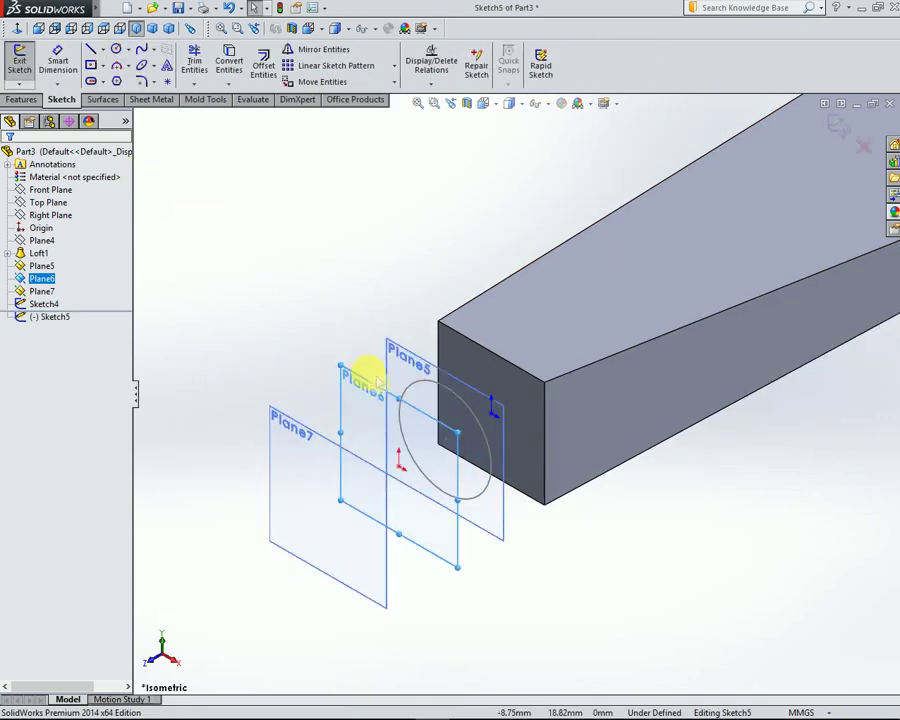
left_click(116, 49)
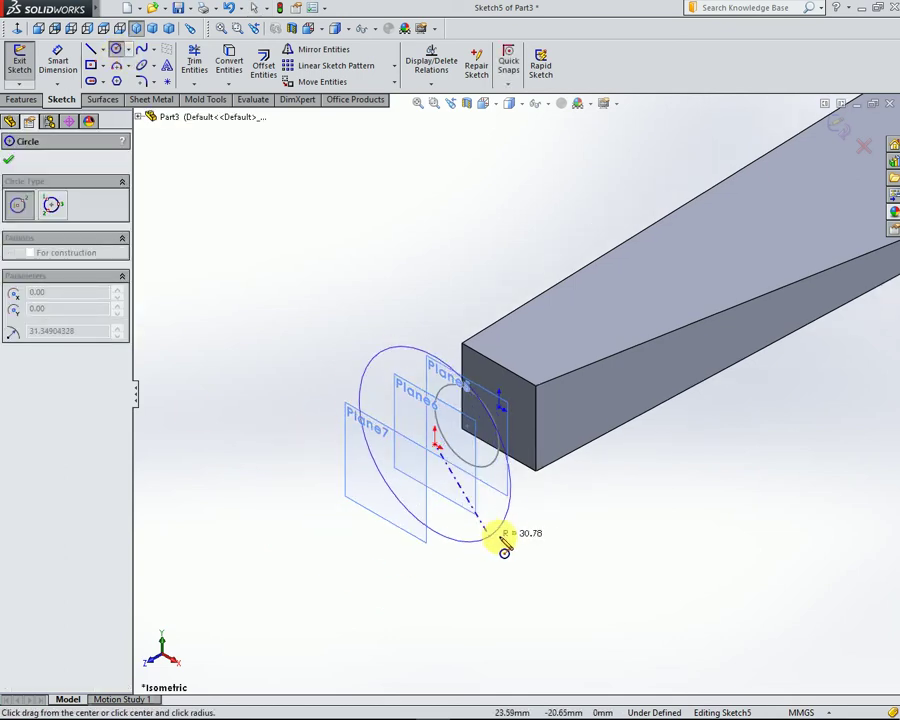
left_click(546, 512)
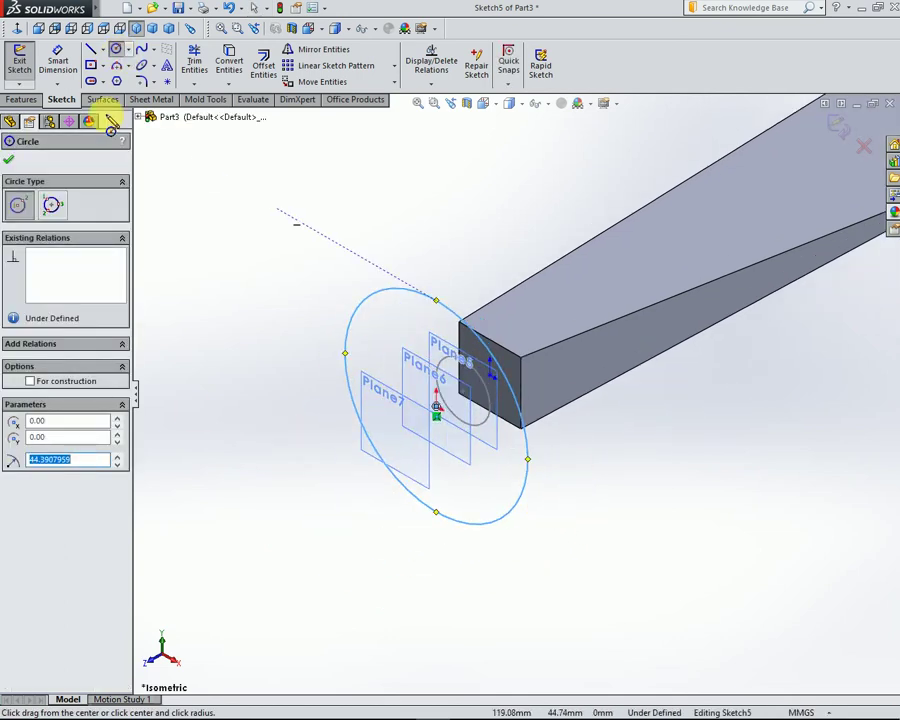
Dimension the Plane6 circle to 42 mm diameter and close Sketch5
left_click(57, 60)
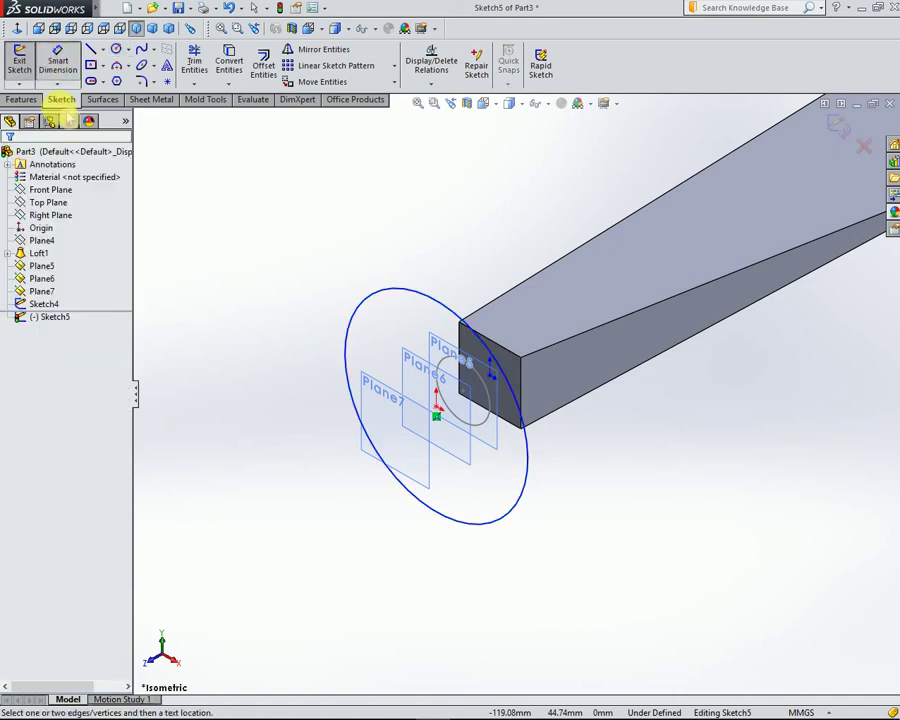
left_click(385, 297)
left_click(364, 224)
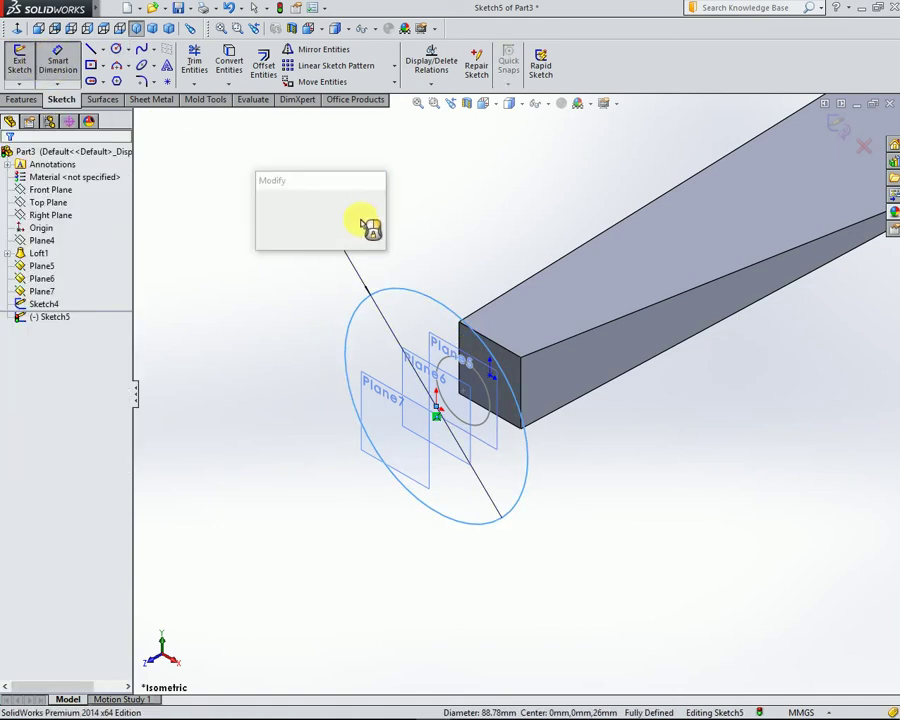
type("42")
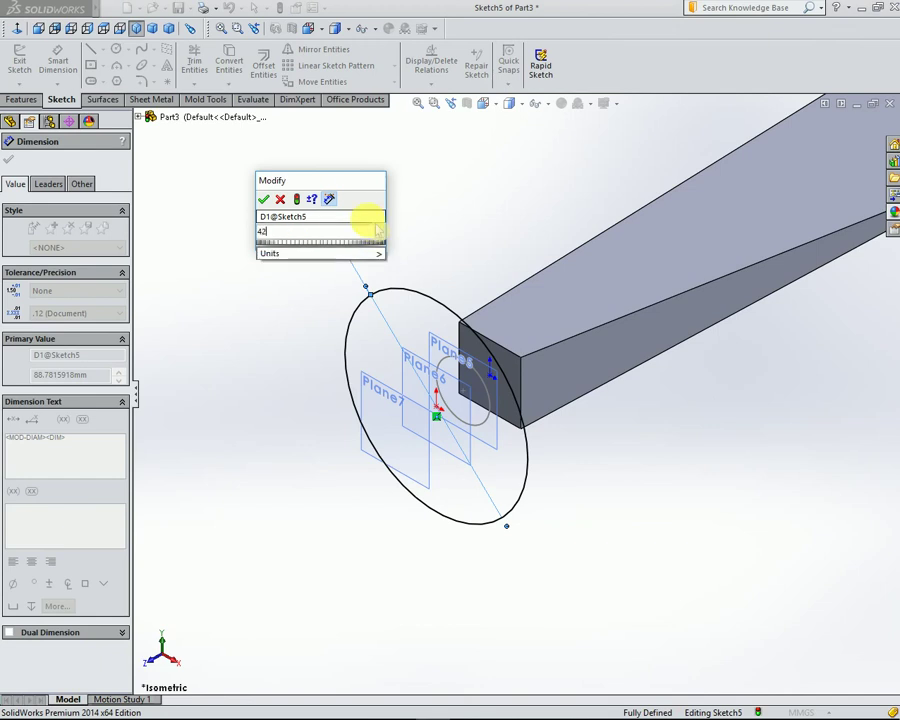
key("Return")
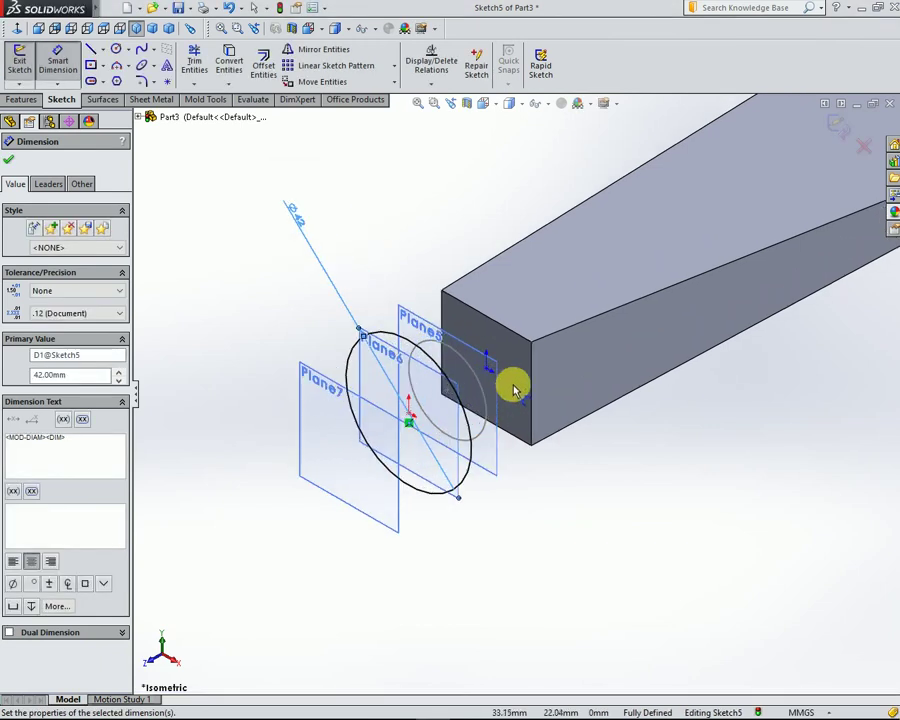
left_click(836, 124)
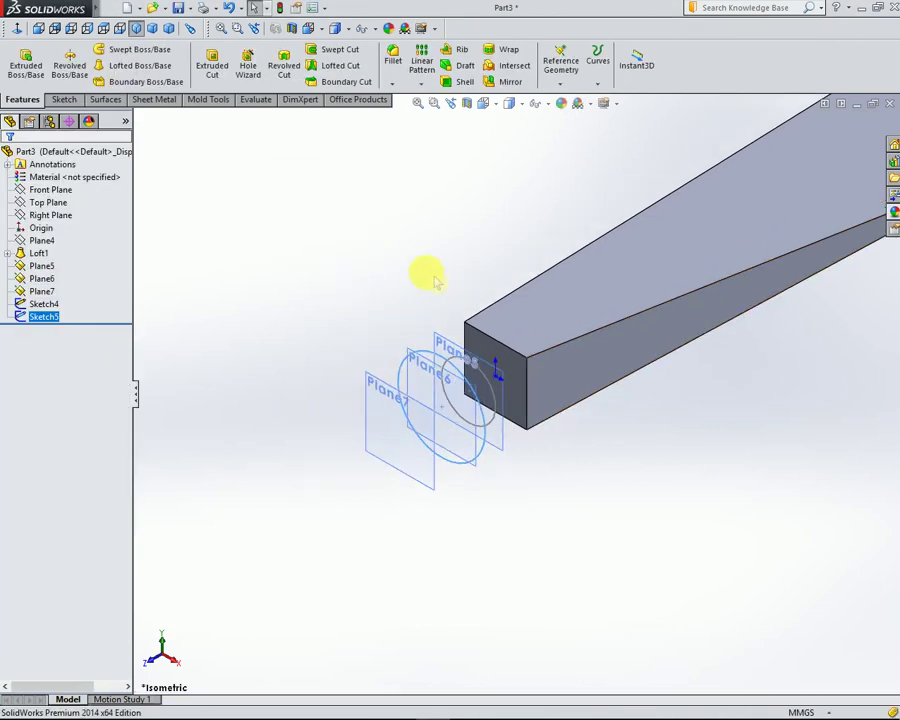
Start a sketch on Plane7 and draw a circle centred on the origin
scroll(437, 252, "down", 3)
left_click(360, 240)
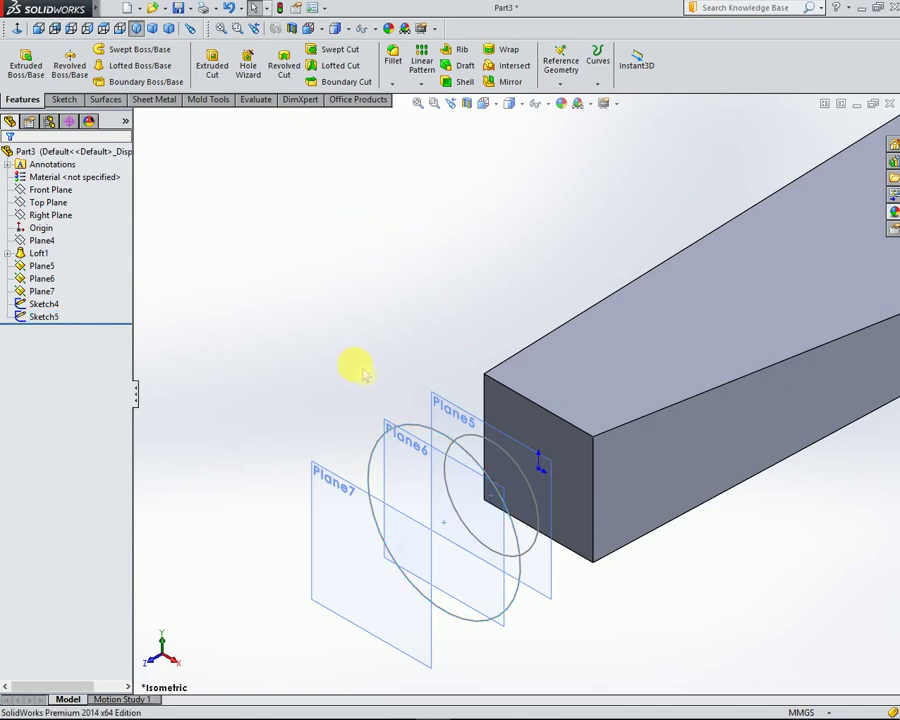
scroll(430, 455, "down", 2)
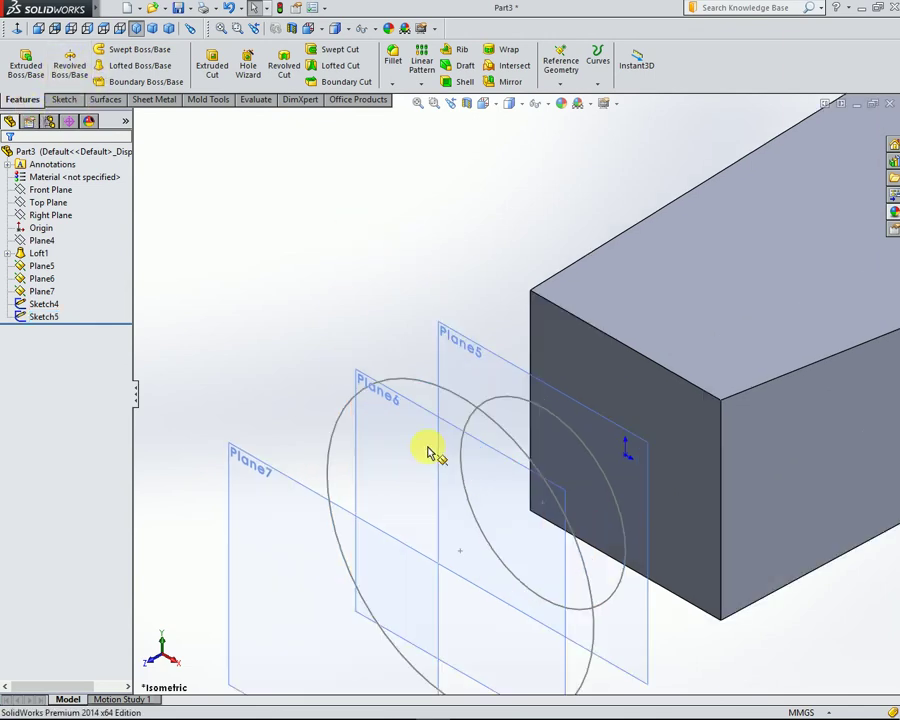
scroll(526, 490, "up", 3)
scroll(692, 420, "up", 3)
scroll(600, 414, "down", 2)
scroll(310, 420, "down", 2)
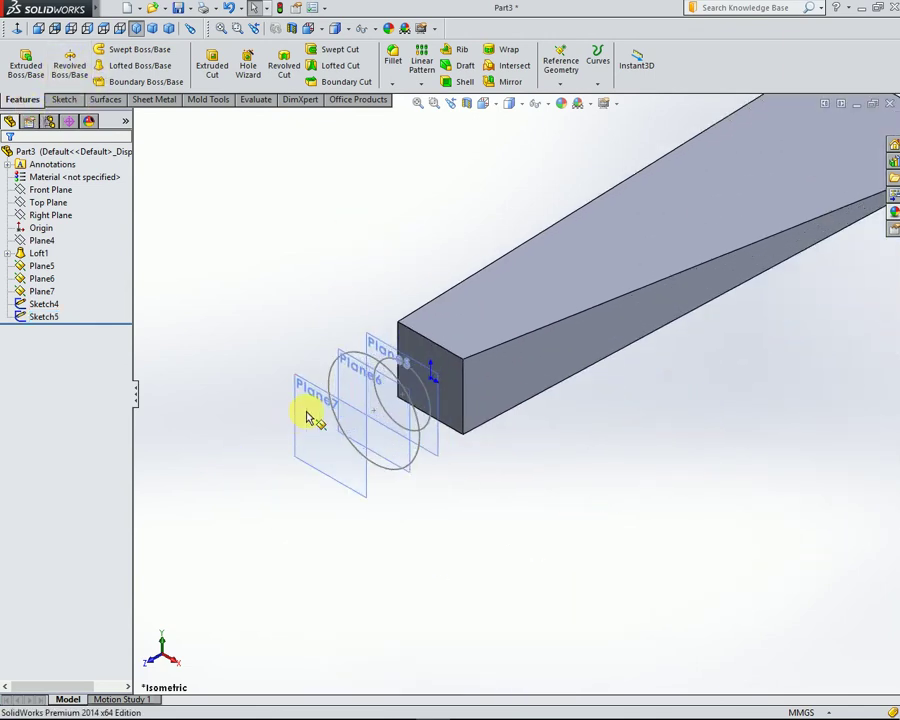
left_click(303, 385)
right_click(305, 378)
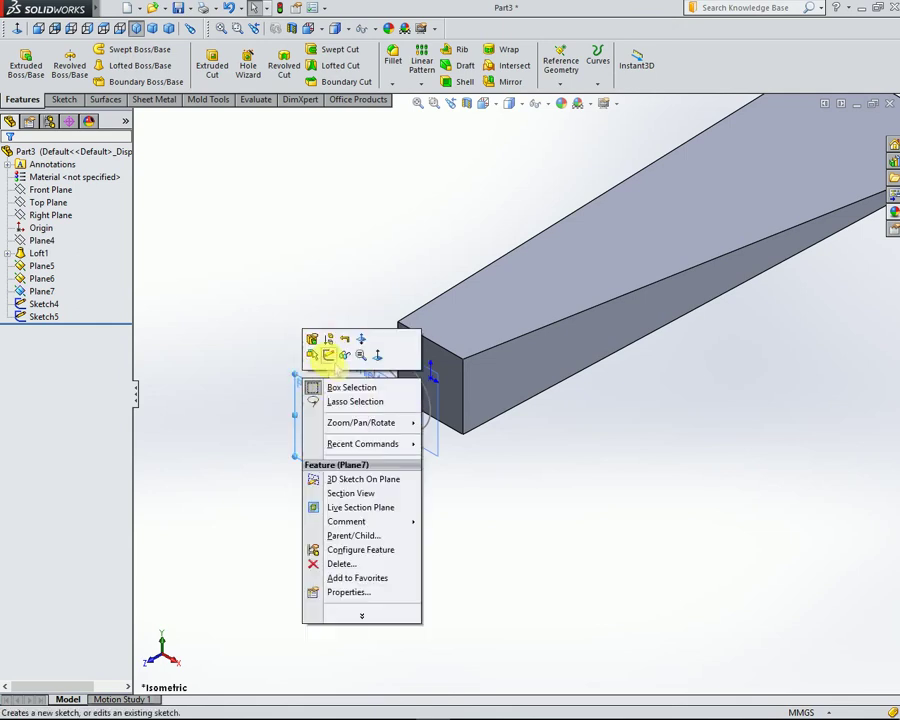
left_click(318, 350)
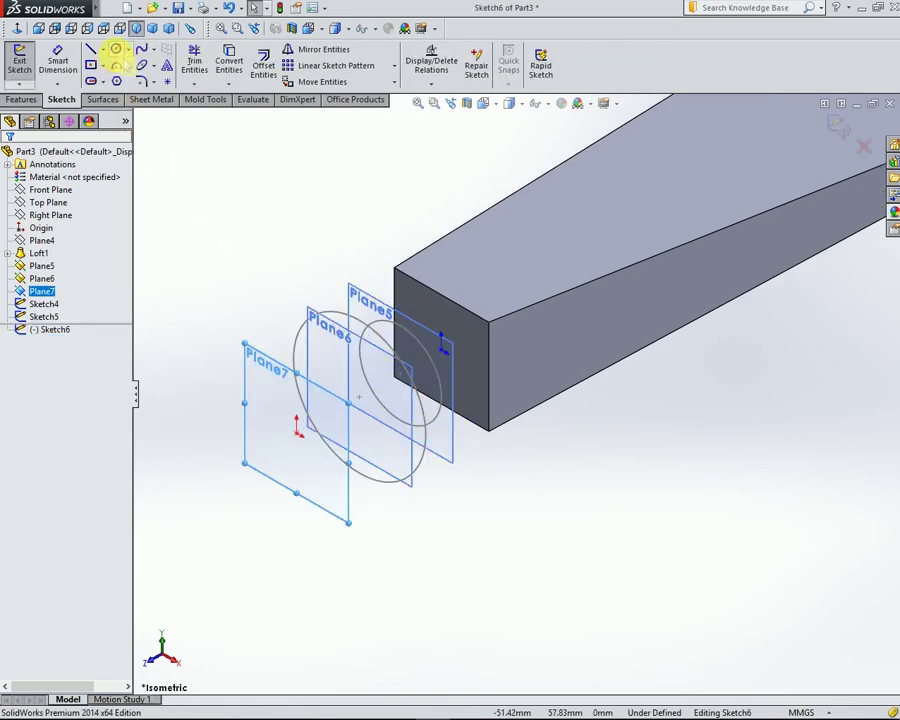
left_click(297, 425)
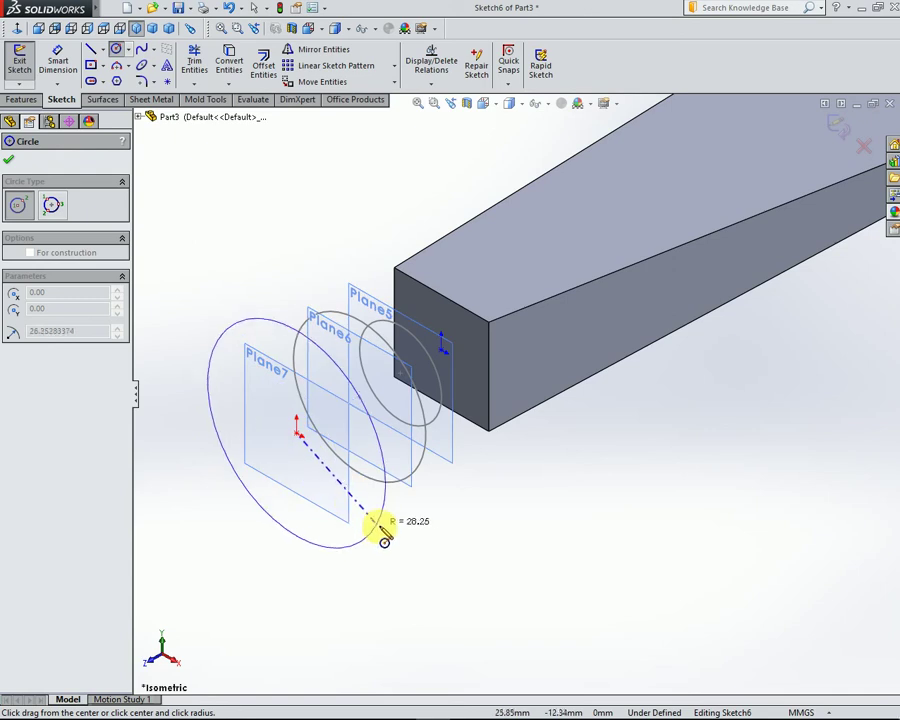
left_click(396, 543)
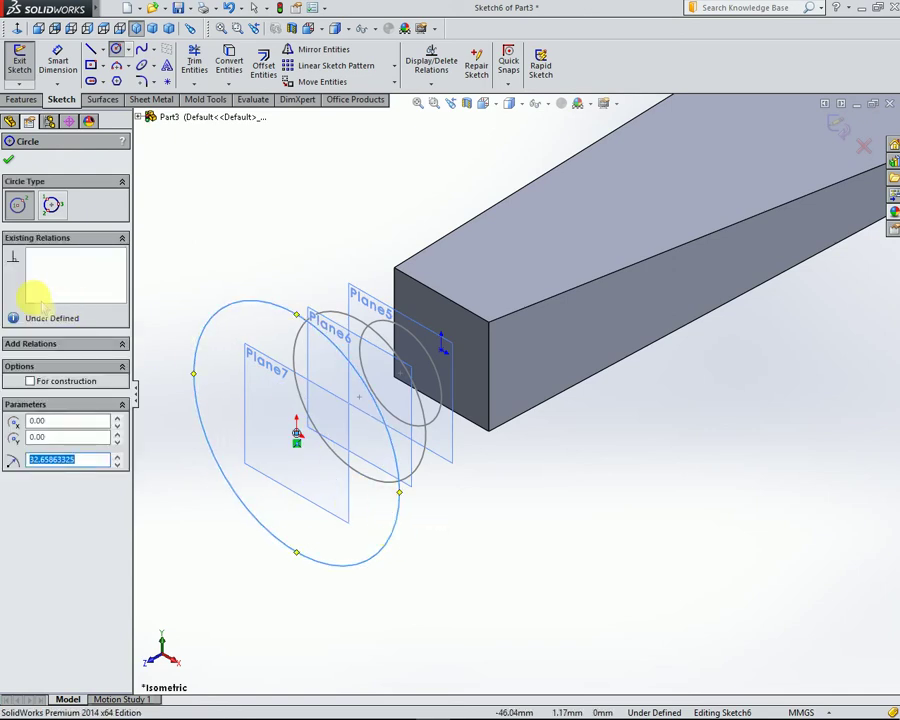
Dimension the circle to a 41 mm diameter, fully defining it
left_click(58, 64)
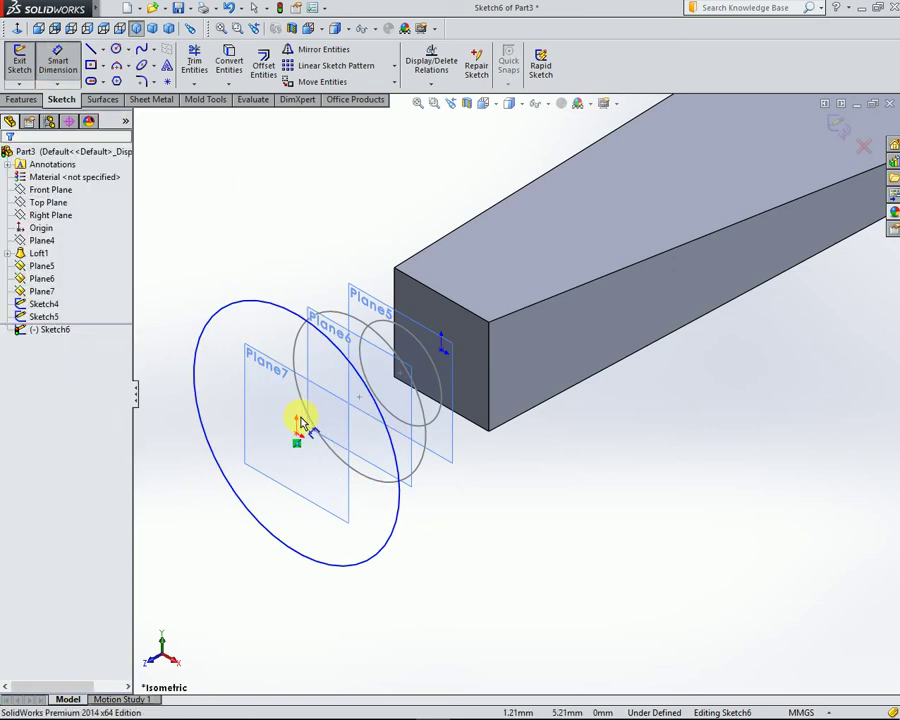
left_click(228, 312)
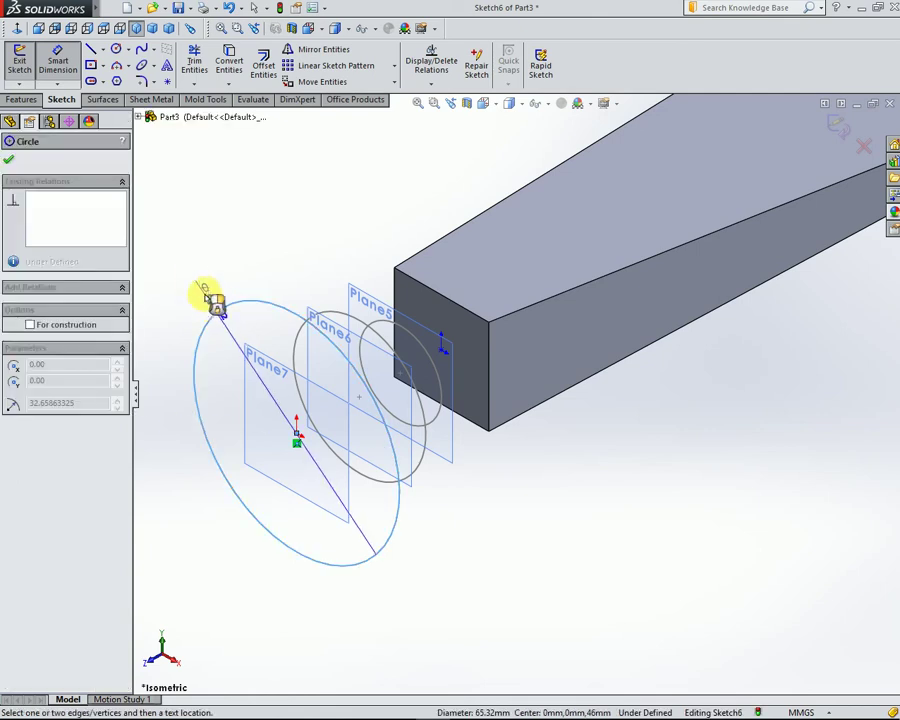
left_click(204, 245)
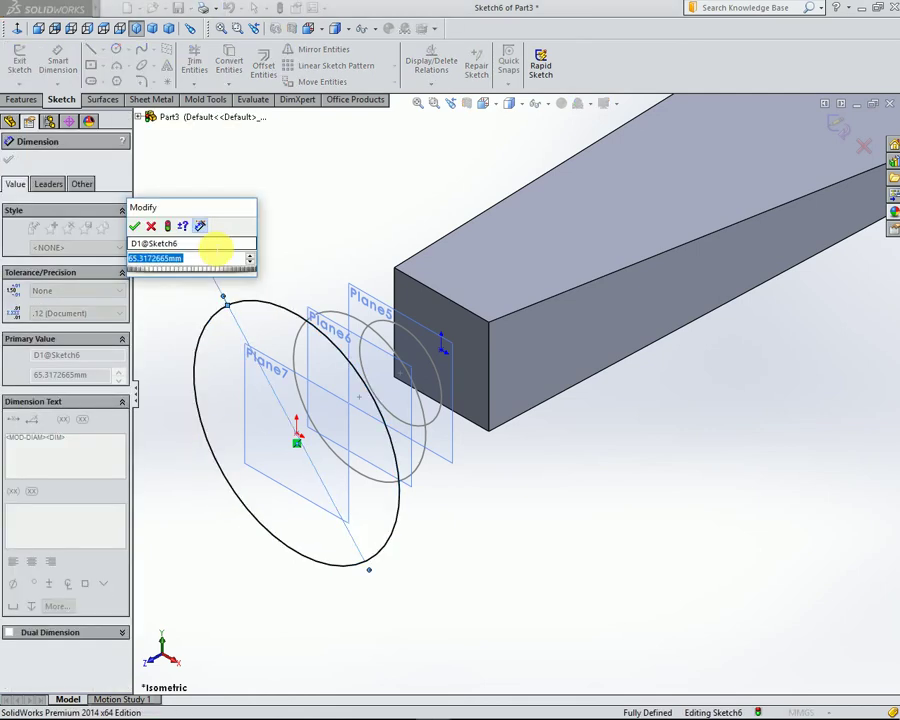
type("41")
key("Return")
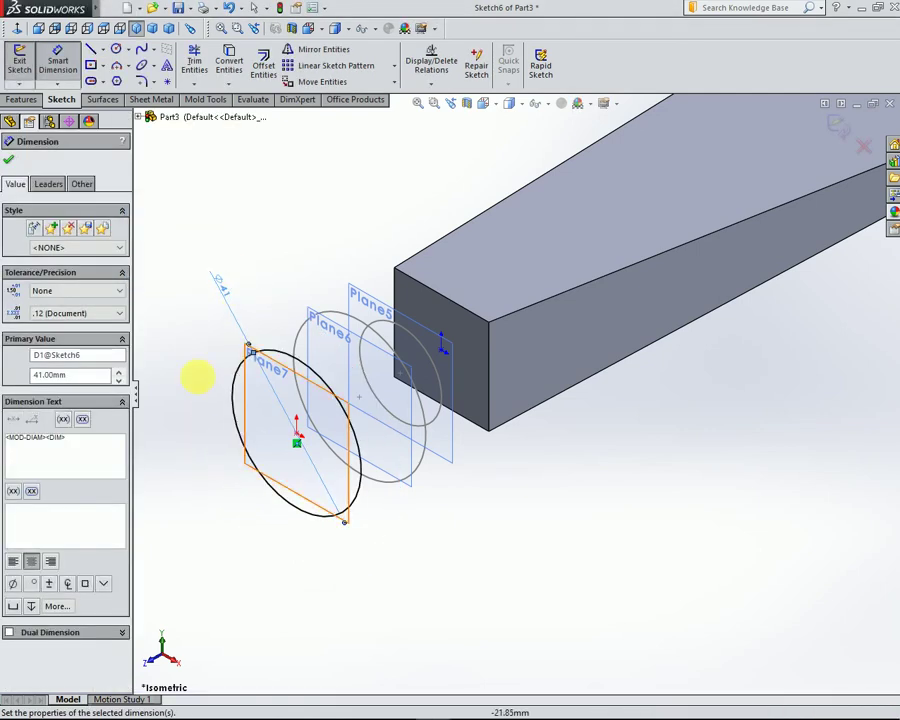
left_click(9, 159)
scroll(328, 352, "up", 2)
scroll(344, 372, "up", 1)
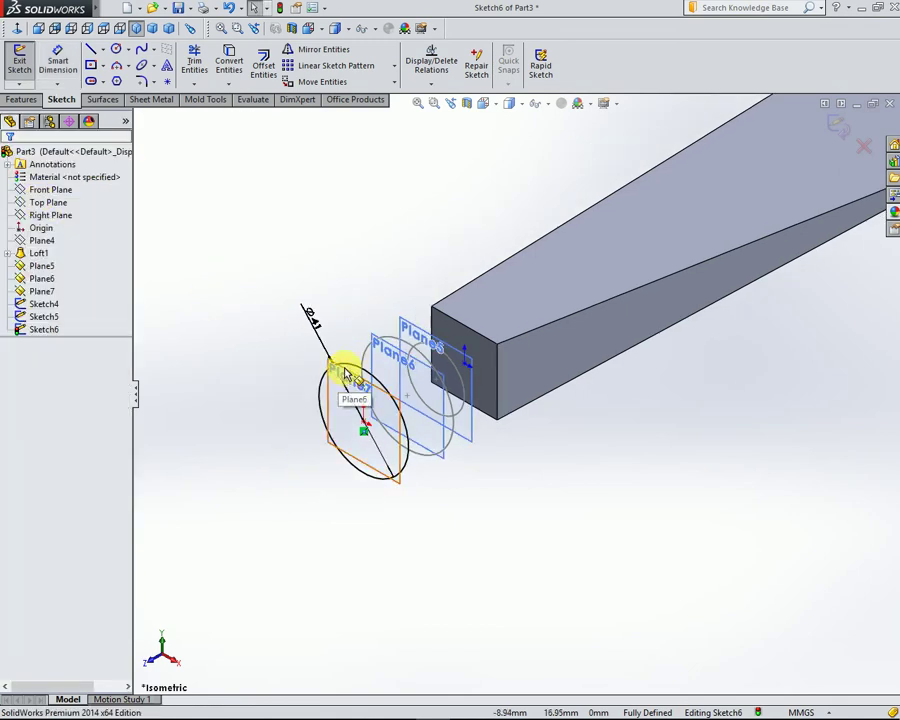
scroll(512, 340, "up", 3)
scroll(780, 254, "down", 3)
Exit Sketch6, leaving the 41 mm circle closed
left_click(838, 125)
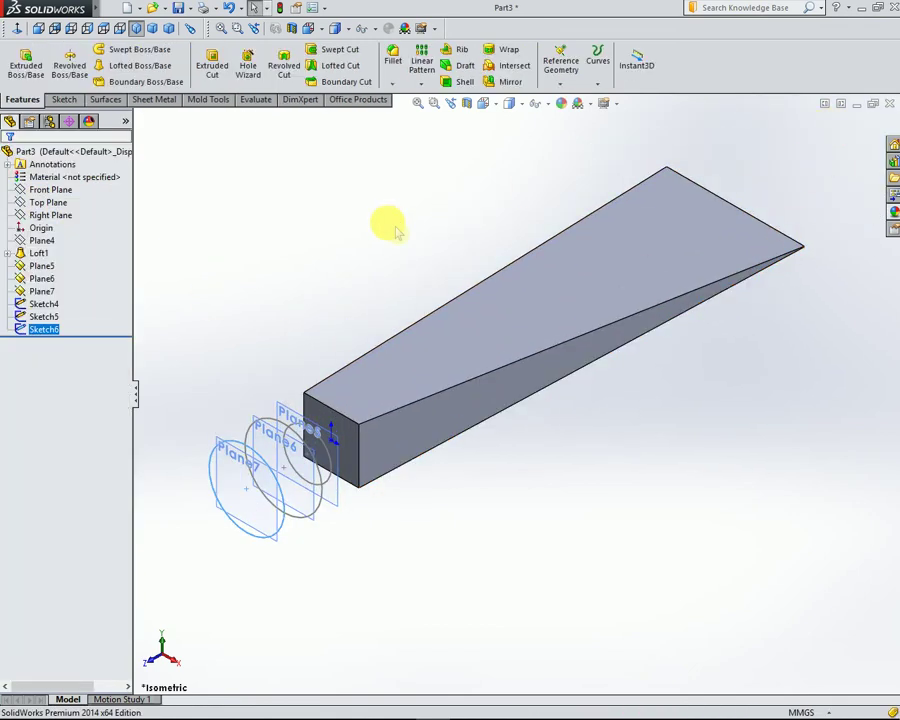
right_click(390, 217)
key("Escape")
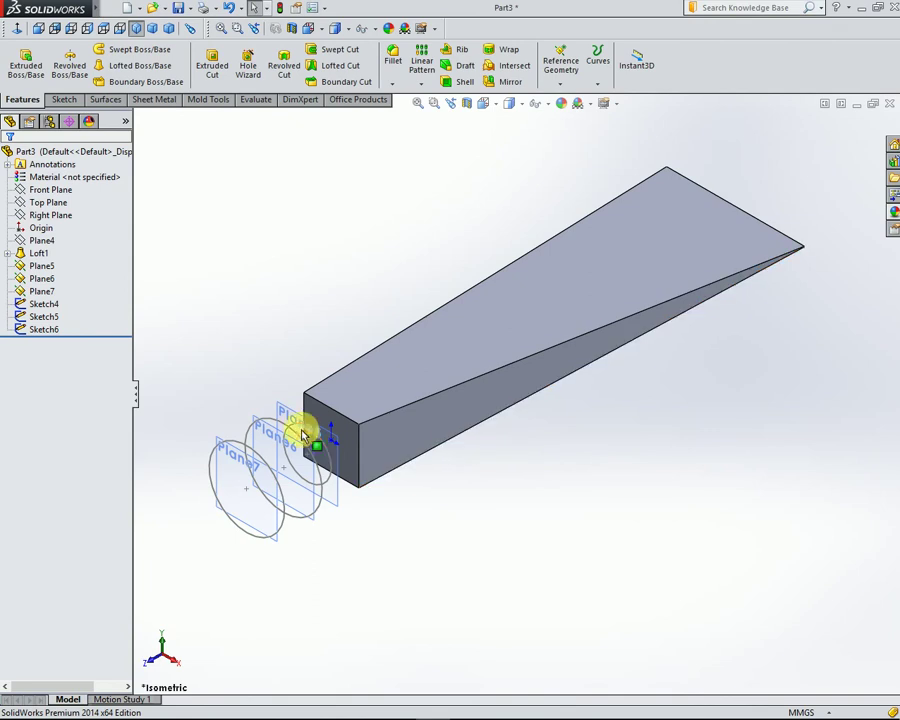
Hide Plane5, Plane6 and Plane7 so only the circle sketches remain visible
right_click(288, 416)
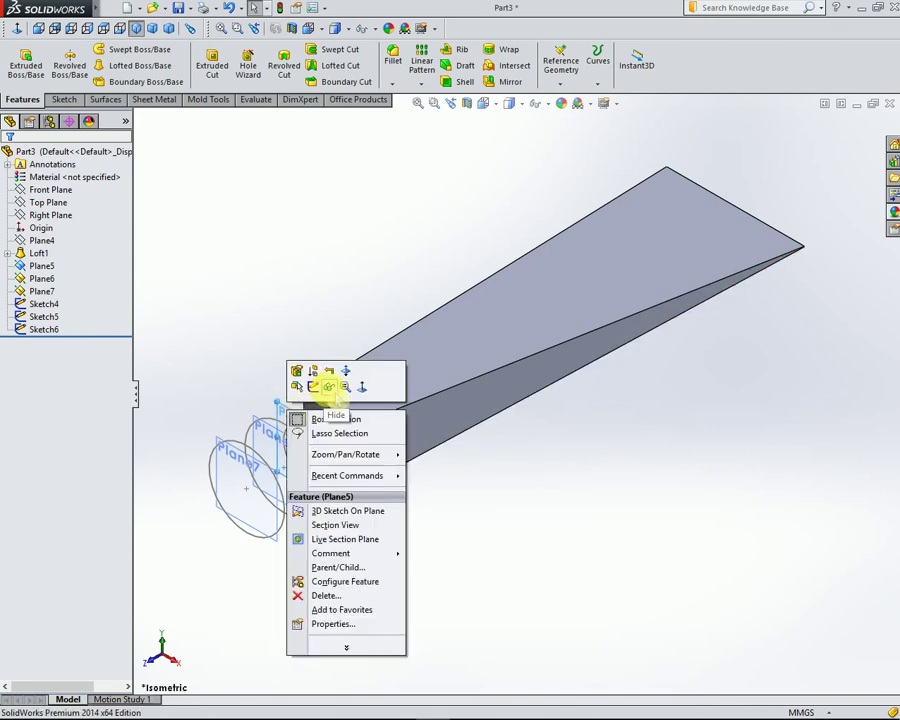
left_click(329, 387)
right_click(276, 434)
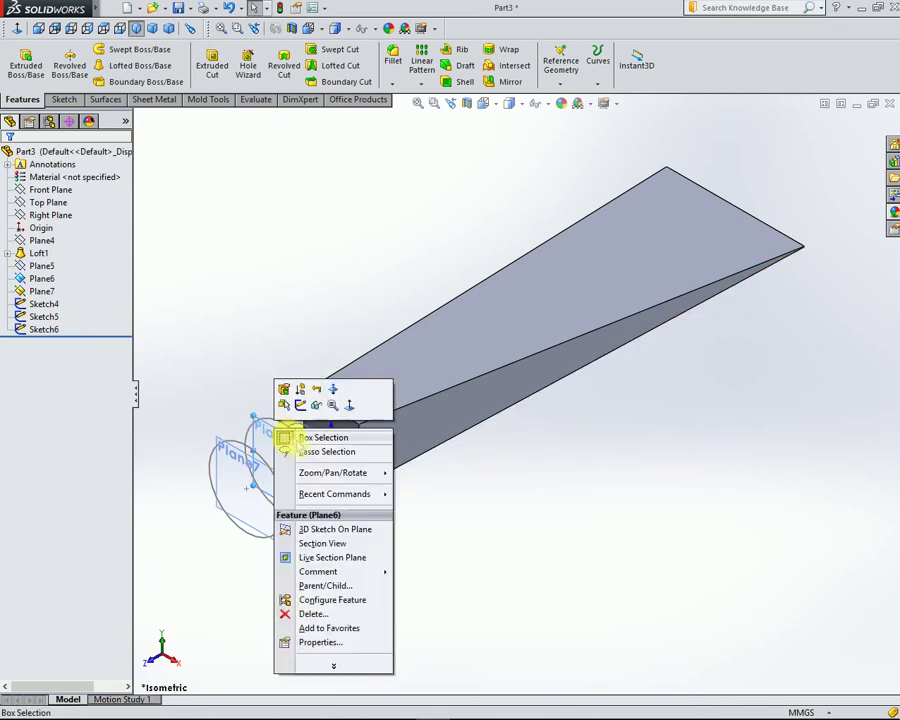
left_click(302, 403)
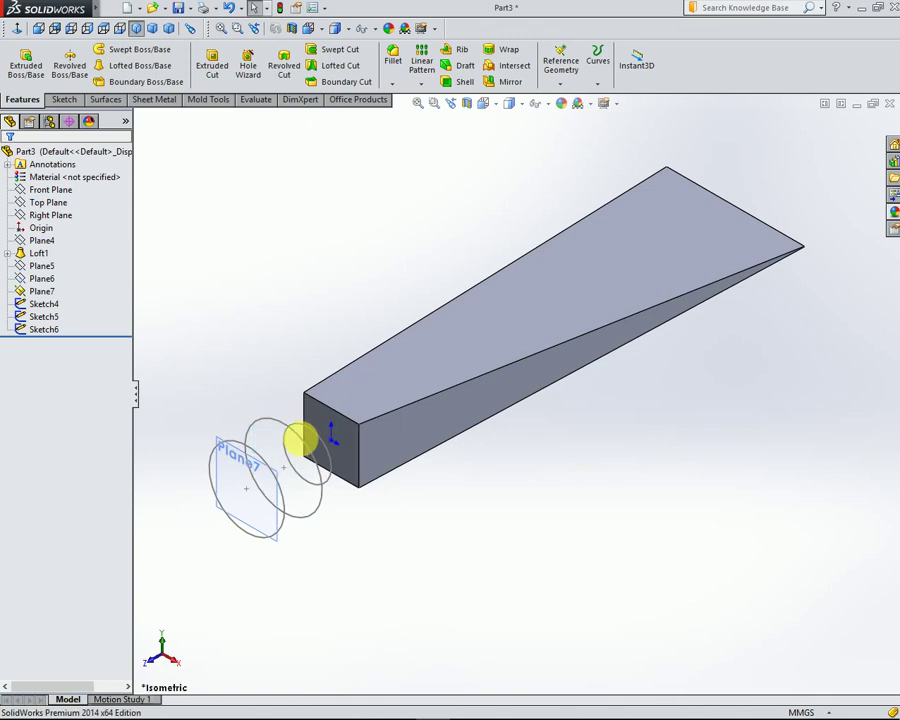
right_click(222, 474)
left_click(235, 444)
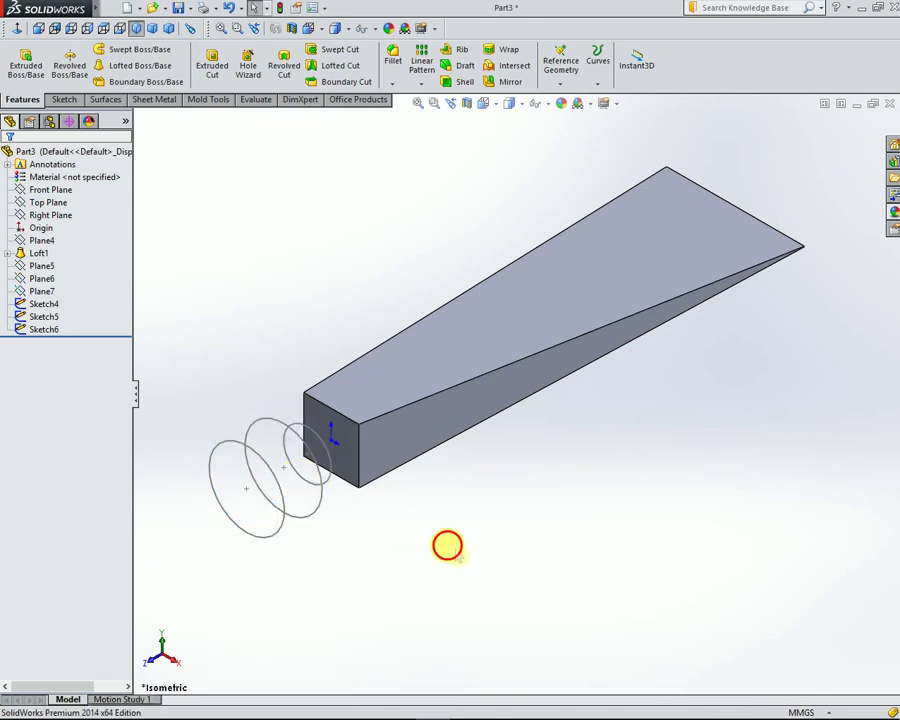
mouse_move(453, 517)
middle_mouse_down()
mouse_move(438, 506)
mouse_move(444, 512)
middle_mouse_up()
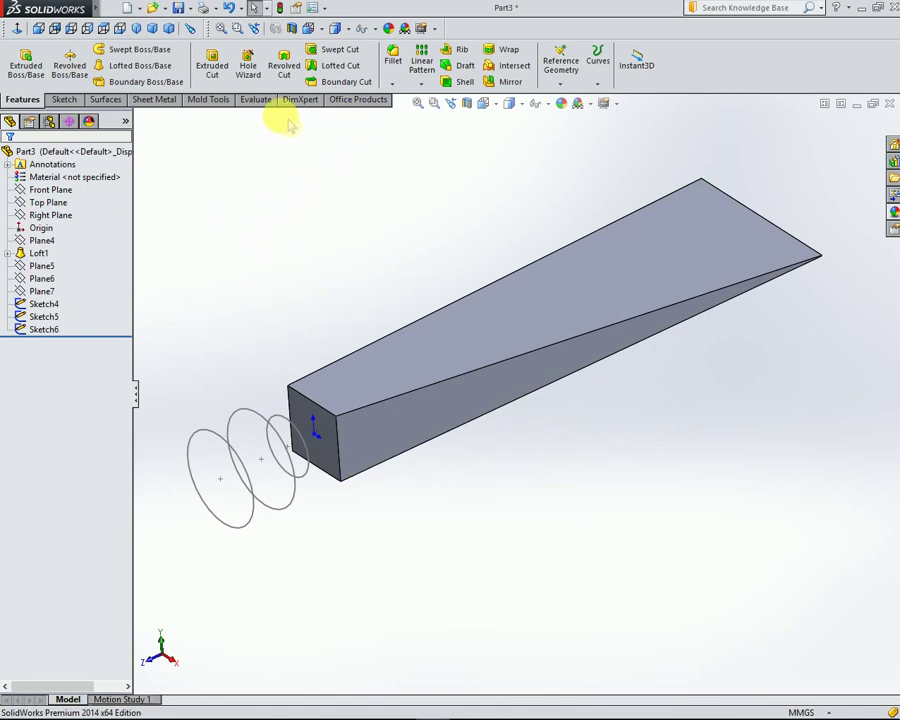
Loft from the block's square end face through Sketch4, Sketch5 and Sketch6 into a rounded knob
left_click(137, 64)
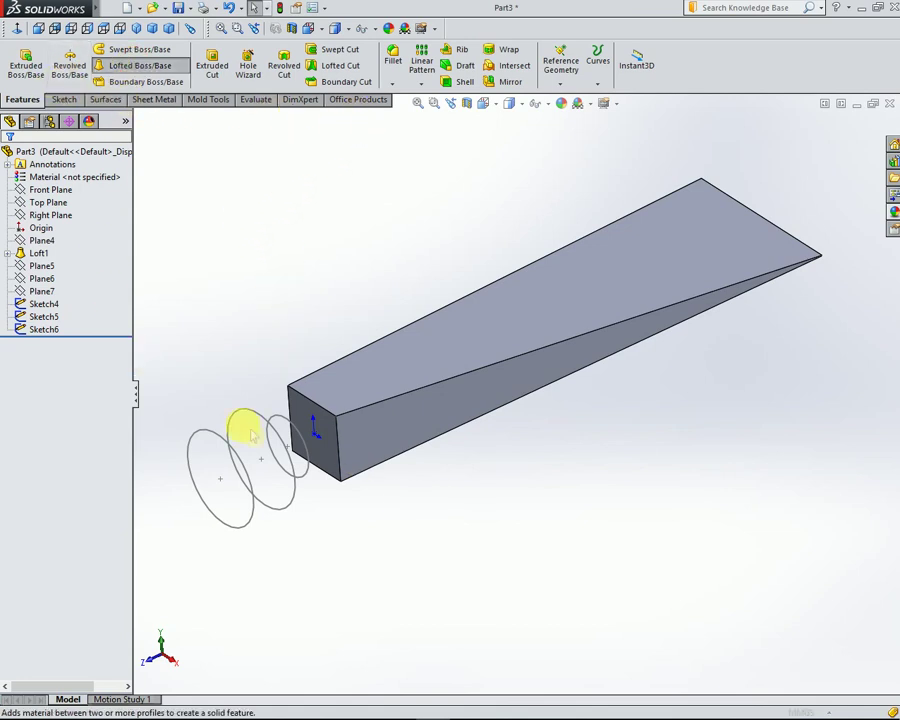
left_click(323, 458)
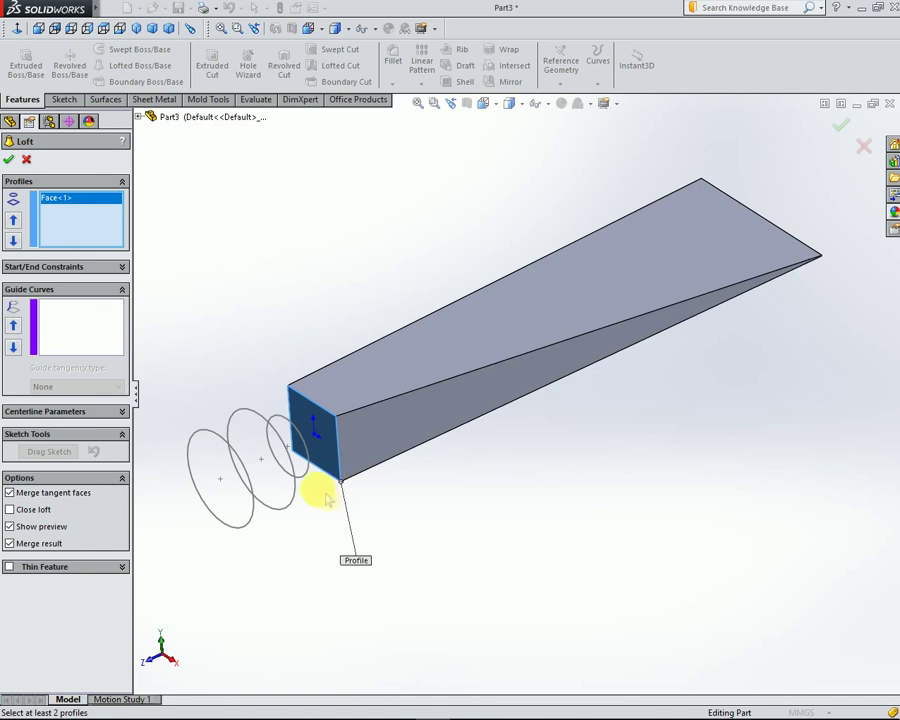
left_click(307, 479)
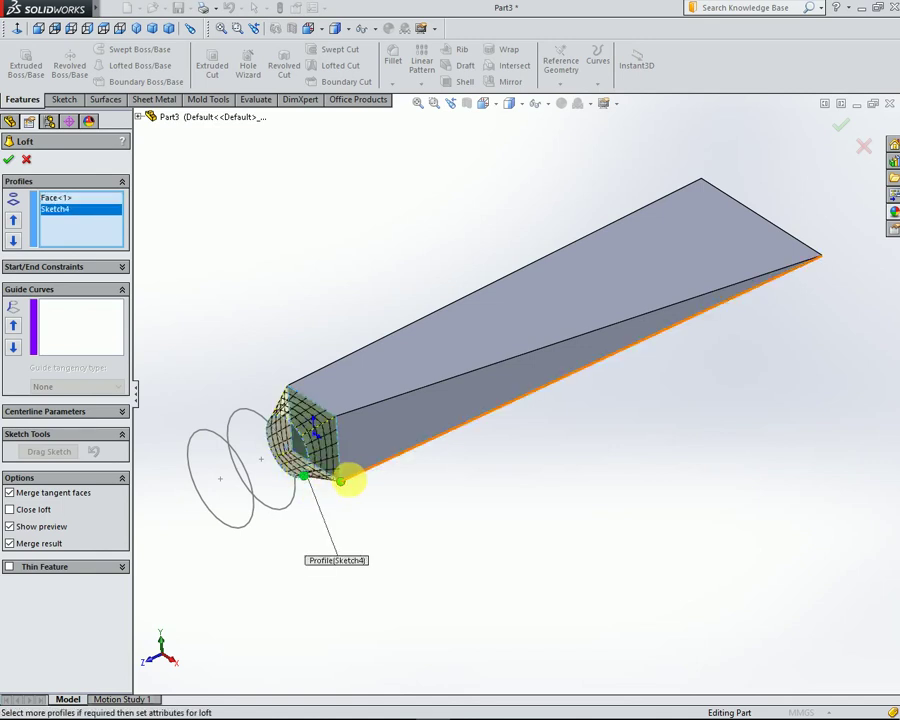
left_click(288, 512)
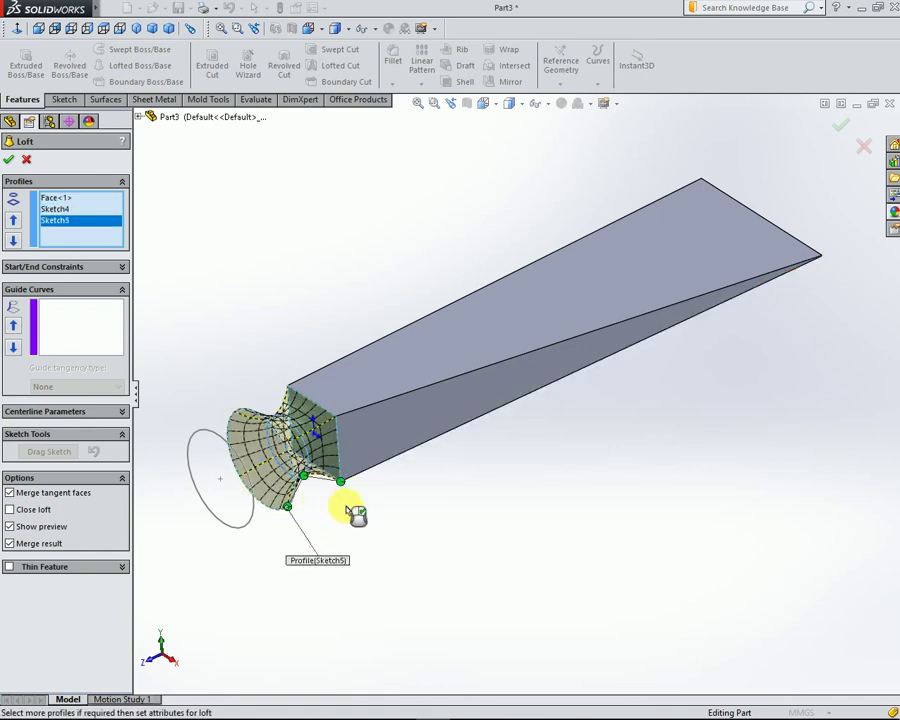
left_click(247, 533)
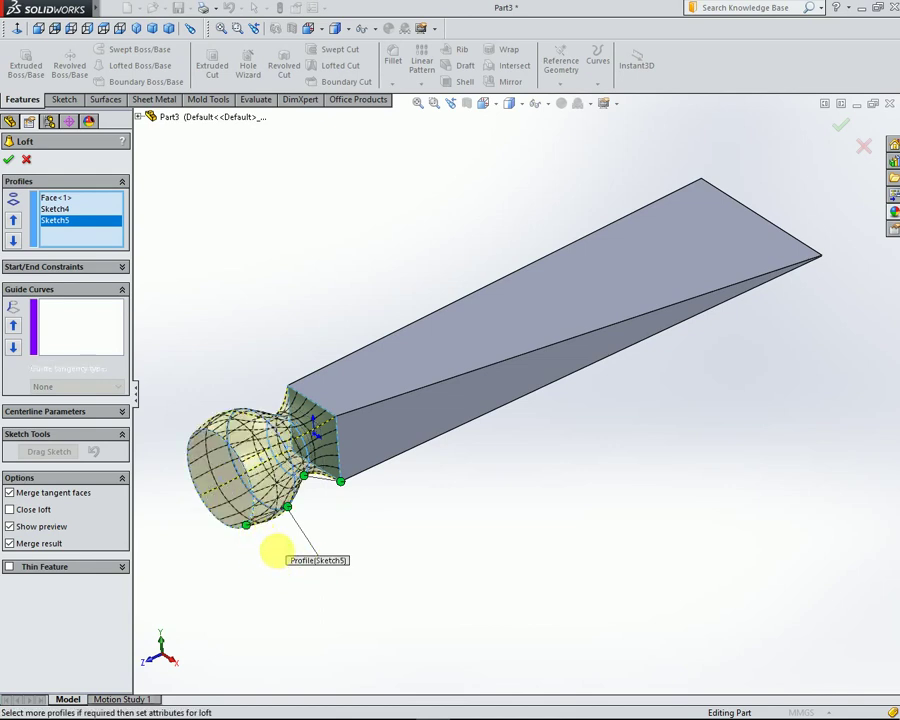
left_click(9, 160)
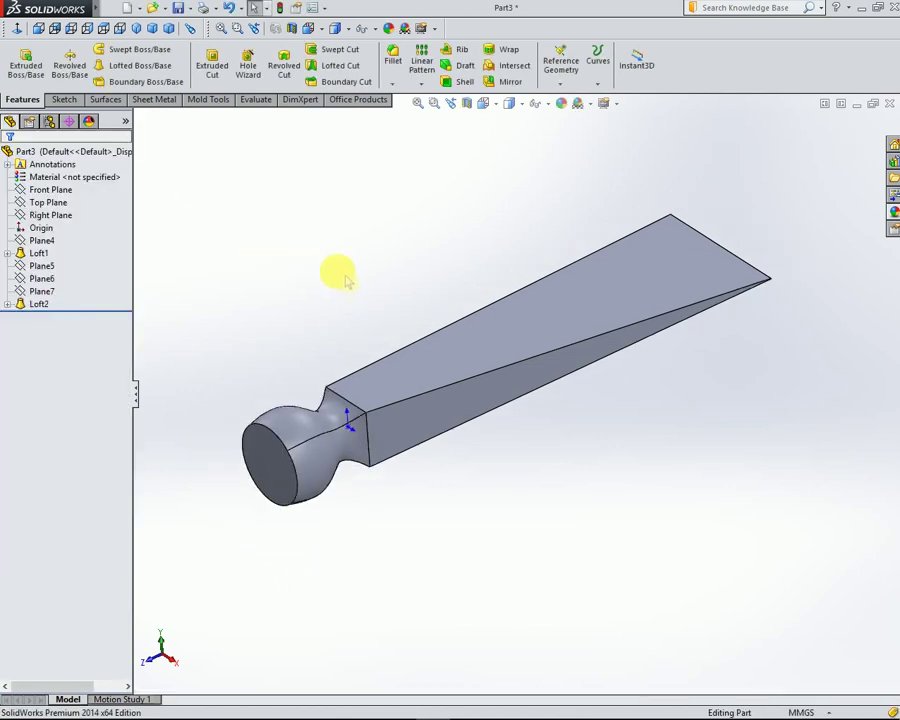
Give the whole part a cyan (0,255,255) appearance
mouse_move(595, 406)
middle_mouse_down()
mouse_move(596, 334)
mouse_move(643, 416)
mouse_move(635, 489)
mouse_move(596, 133)
middle_mouse_up()
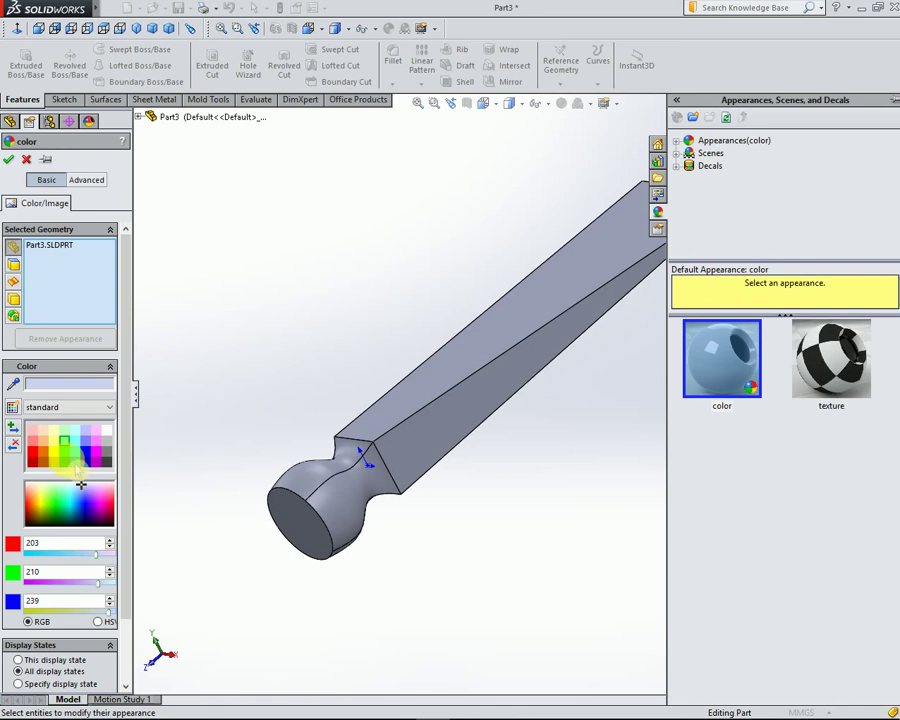
left_click(69, 503)
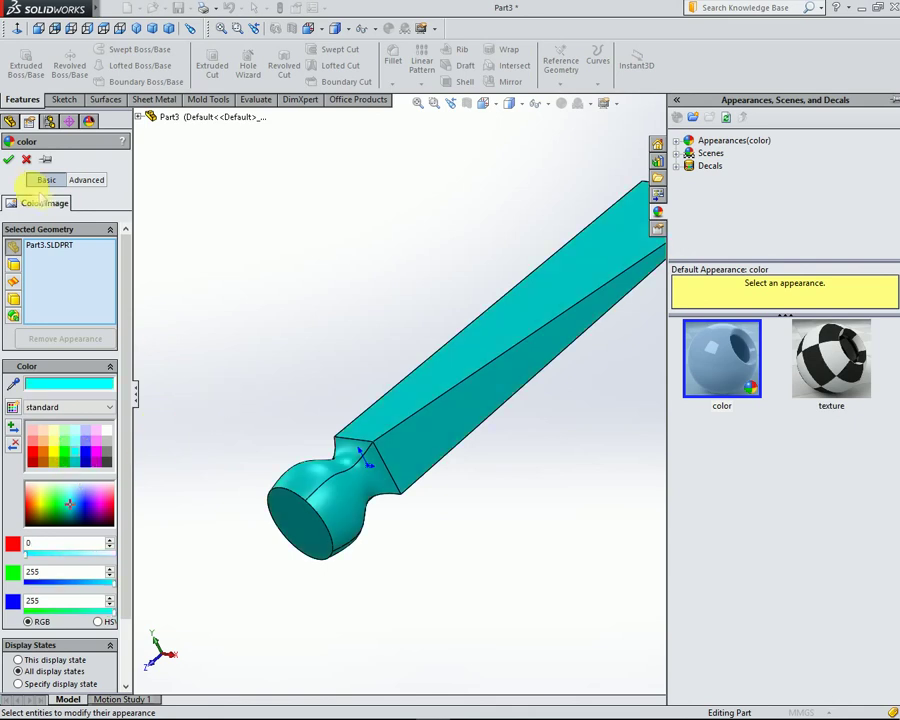
left_click(9, 160)
scroll(594, 304, "up", 3)
scroll(712, 316, "down", 2)
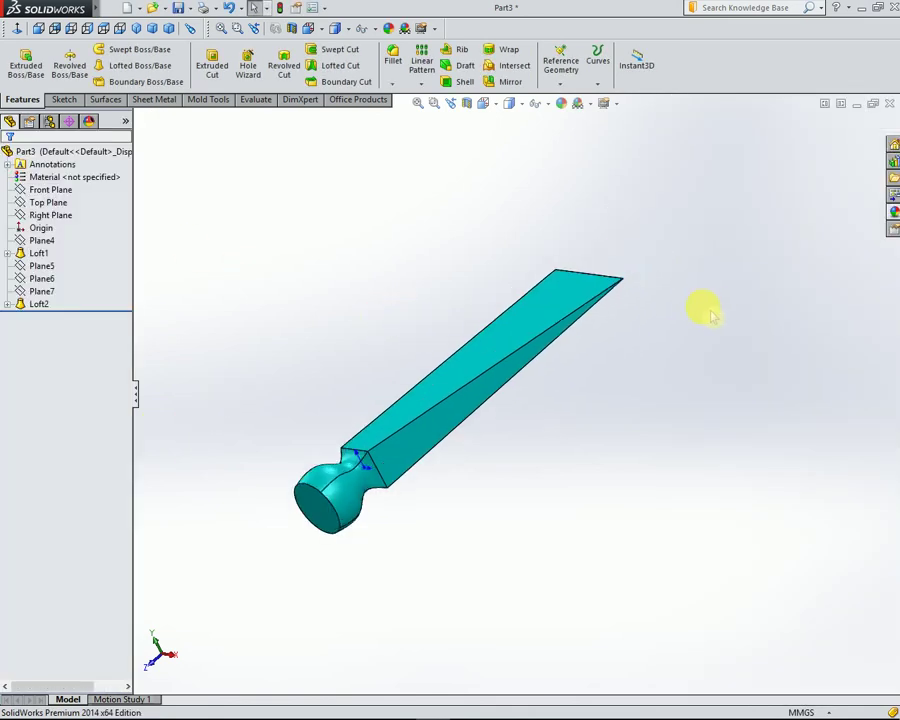
Set the display style to Shaded without edge lines, viewing the blade's flat side
middle_click_drag(688, 453, 580, 263)
mouse_move(492, 546)
middle_mouse_down()
mouse_move(408, 492)
mouse_move(383, 494)
mouse_move(375, 468)
mouse_move(411, 313)
mouse_move(463, 540)
mouse_move(556, 515)
mouse_move(375, 500)
middle_mouse_up()
mouse_move(640, 312)
middle_mouse_down()
mouse_move(689, 436)
mouse_move(548, 478)
mouse_move(556, 512)
mouse_move(572, 522)
middle_mouse_up()
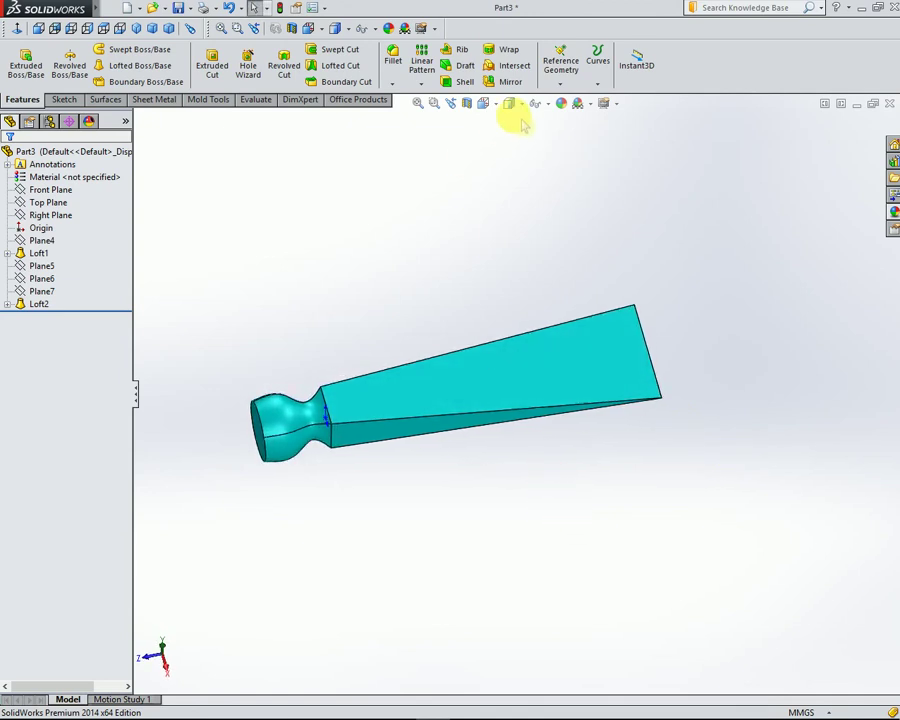
left_click(520, 104)
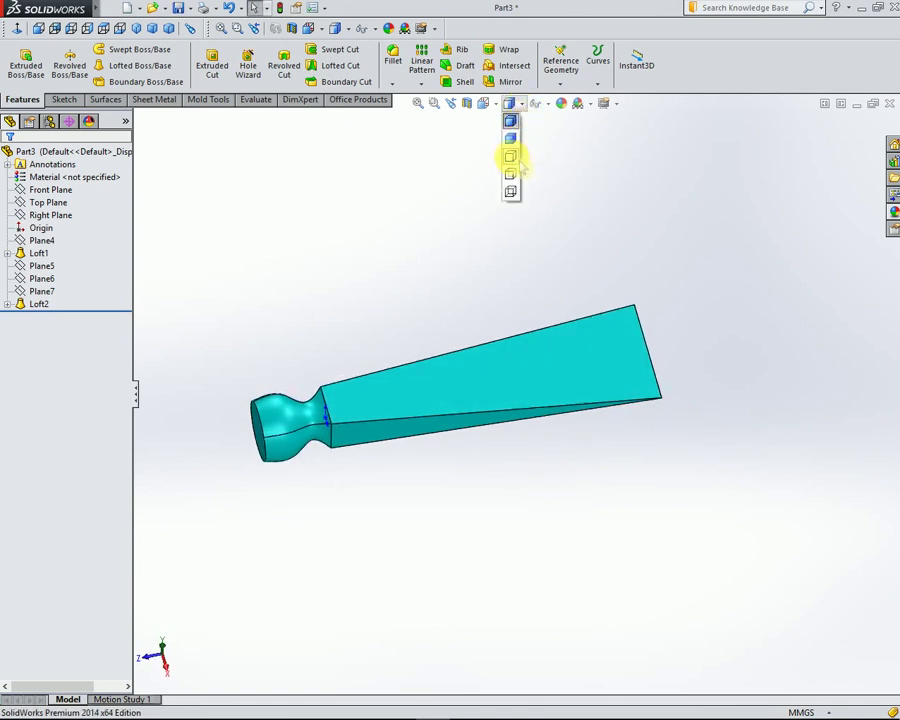
left_click(511, 140)
mouse_move(545, 427)
middle_mouse_down()
mouse_move(650, 476)
mouse_move(516, 308)
mouse_move(392, 277)
mouse_move(508, 266)
middle_mouse_up()
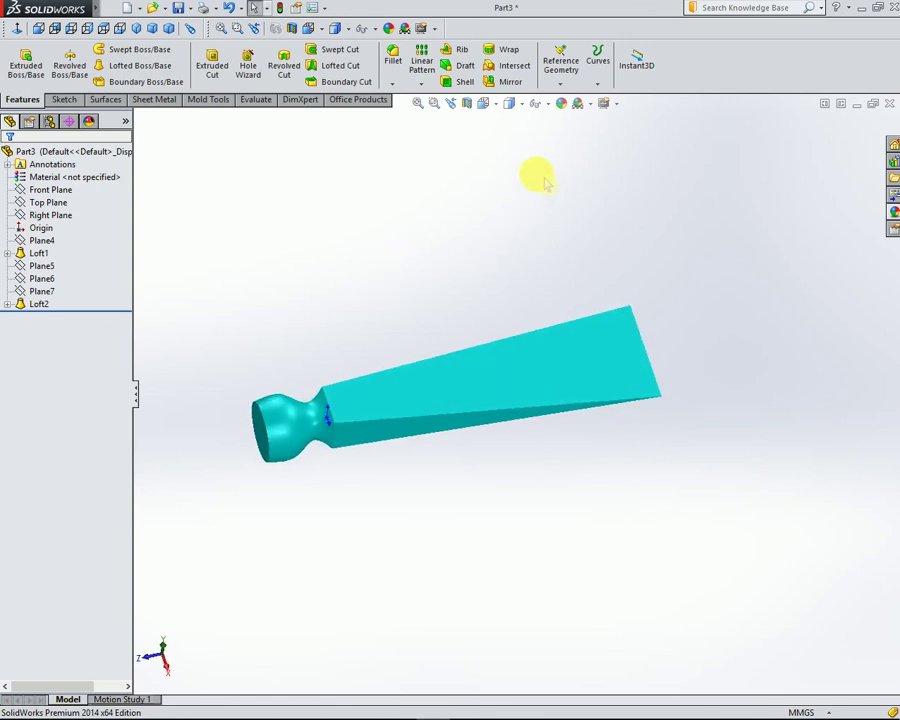